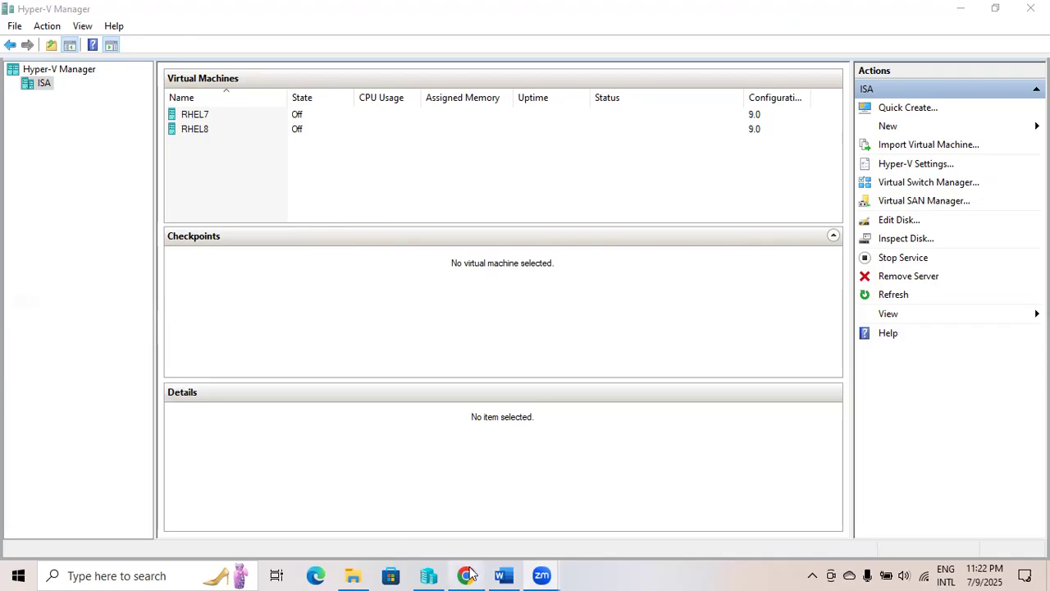
Bring the Red Hat Enterprise Linux download page in Chrome to the front.
{"action": "left_click", "coordinate": [465, 492]}
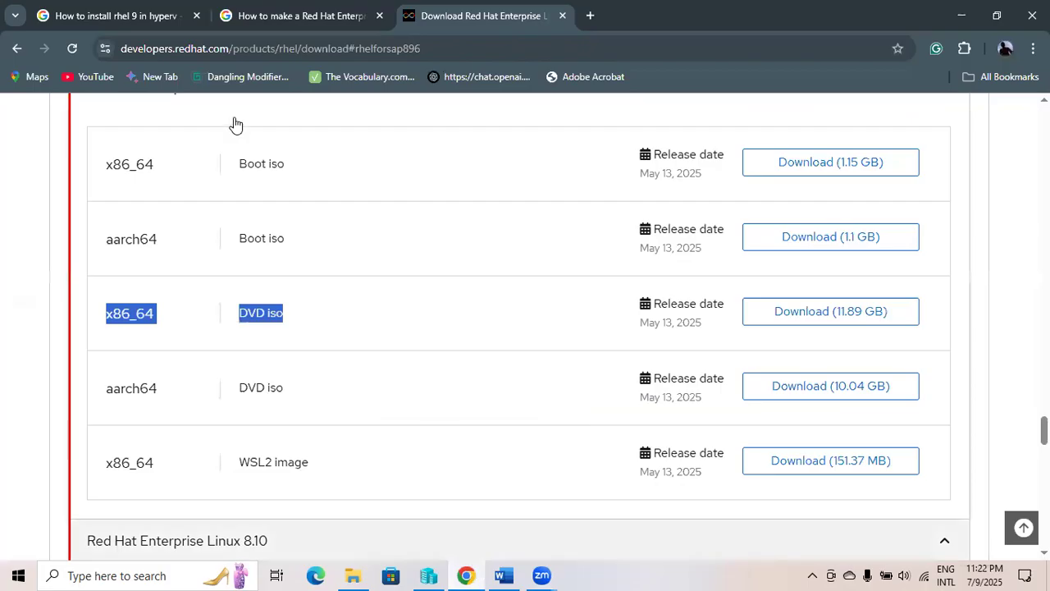
Select the download page's full address, then return to the top of the page.
{"action": "left_click", "coordinate": [145, 54]}
{"action": "left_click", "coordinate": [144, 54]}
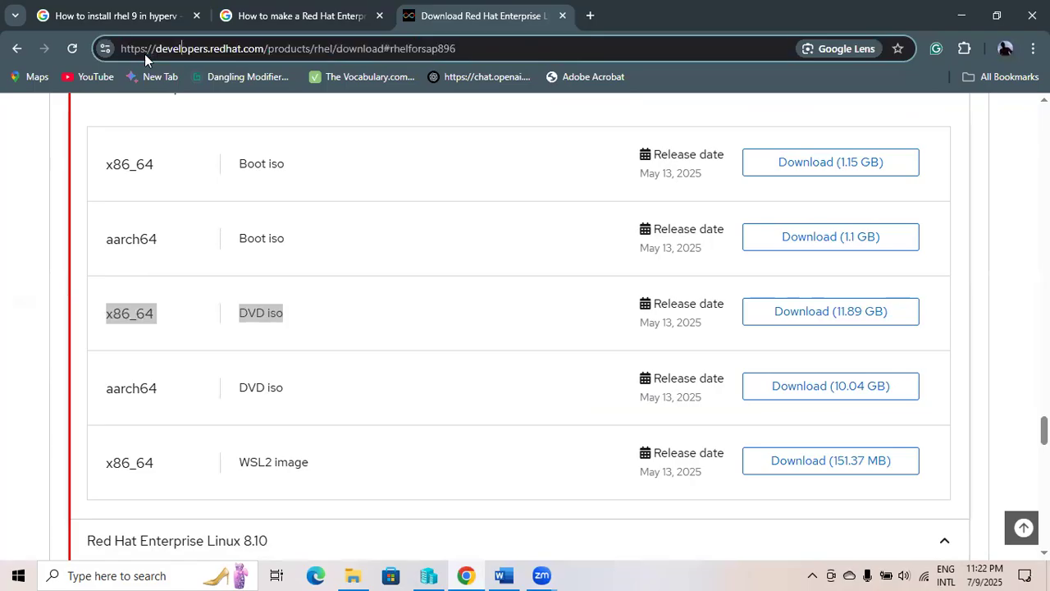
{"action": "left_click_drag", "start_coordinate": [453, 49], "coordinate": [119, 49]}
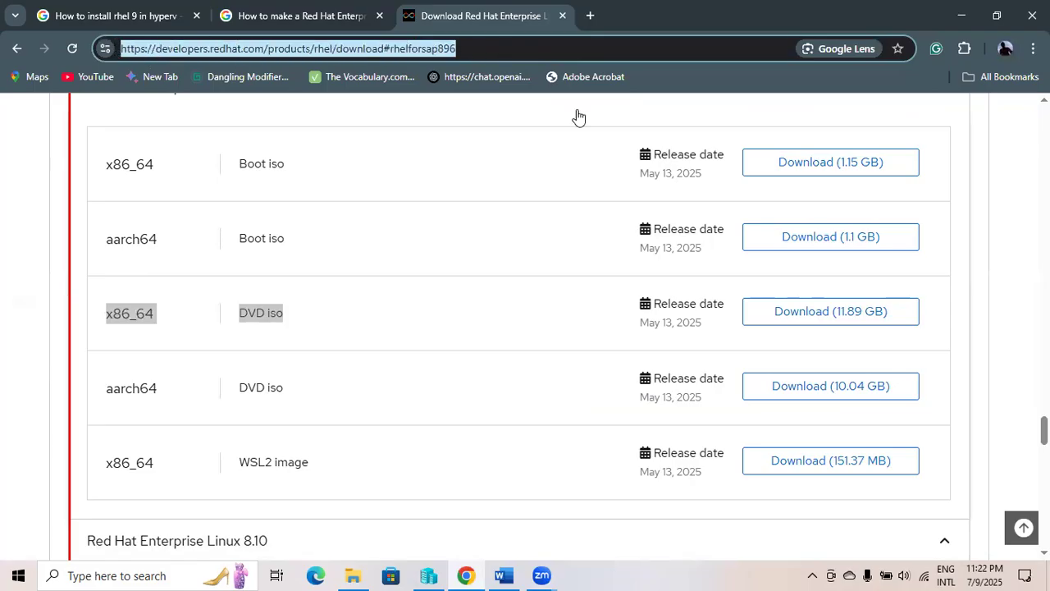
{"action": "left_click", "coordinate": [1023, 528]}
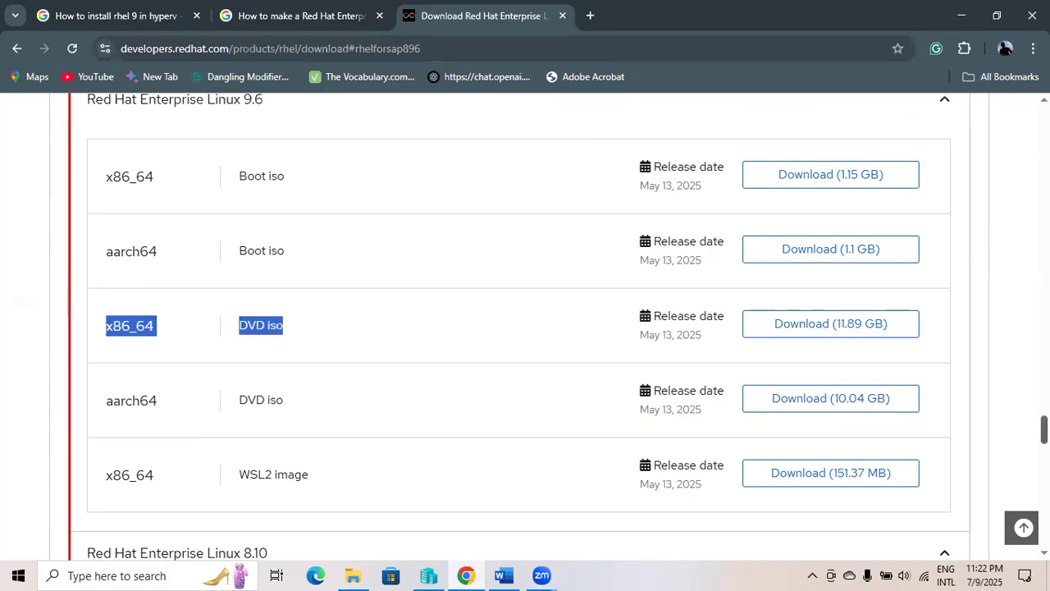
Scroll to RHEL 10.0 and highlight the x86_64 DVD iso (7.88 GB) row.
{"action": "scroll", "coordinate": [632, 377], "scroll_direction": "down", "scroll_amount": 6}
{"action": "scroll", "coordinate": [612, 397], "scroll_direction": "down", "scroll_amount": 15}
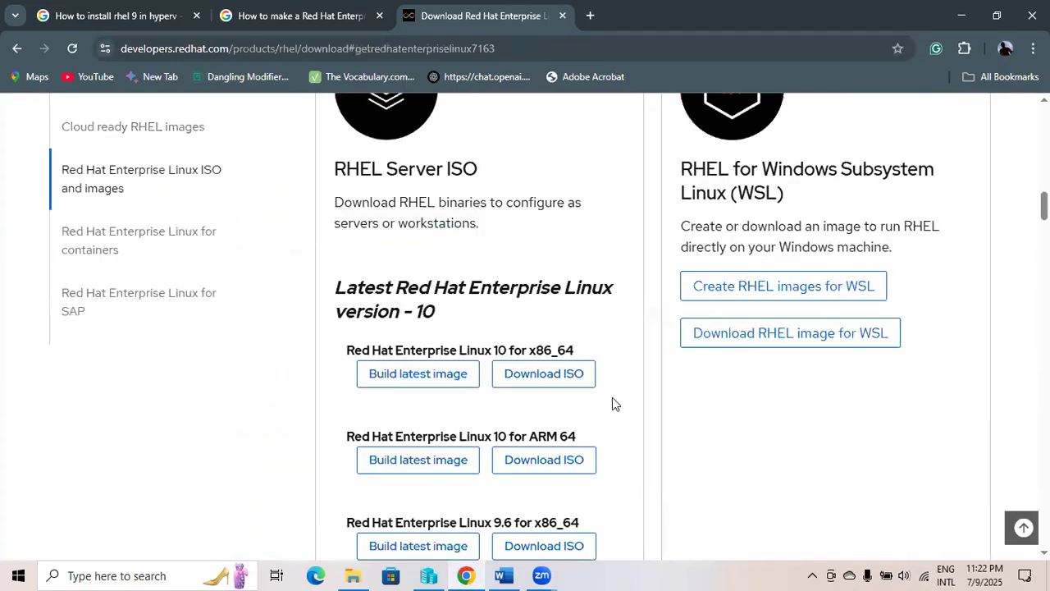
{"action": "scroll", "coordinate": [612, 399], "scroll_direction": "down", "scroll_amount": 15}
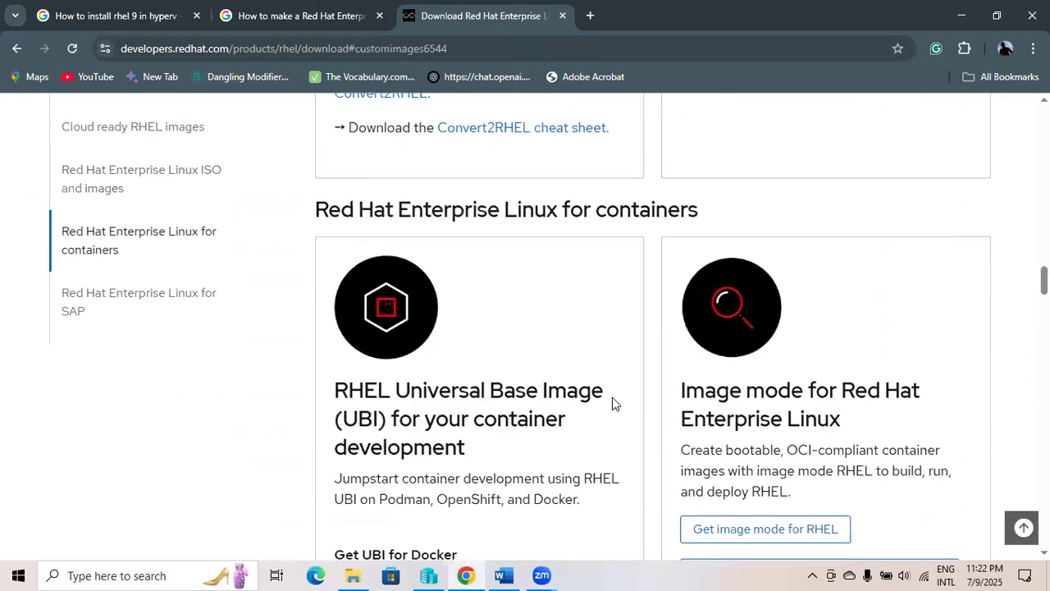
{"action": "scroll", "coordinate": [612, 398], "scroll_direction": "up", "scroll_amount": 20}
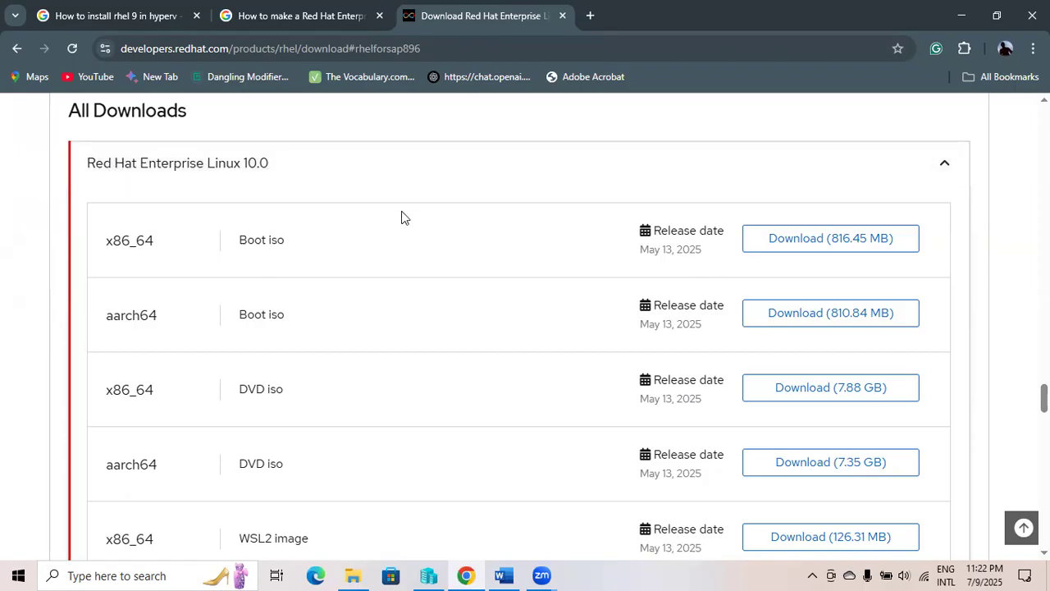
{"action": "scroll", "coordinate": [377, 226], "scroll_direction": "down", "scroll_amount": 2}
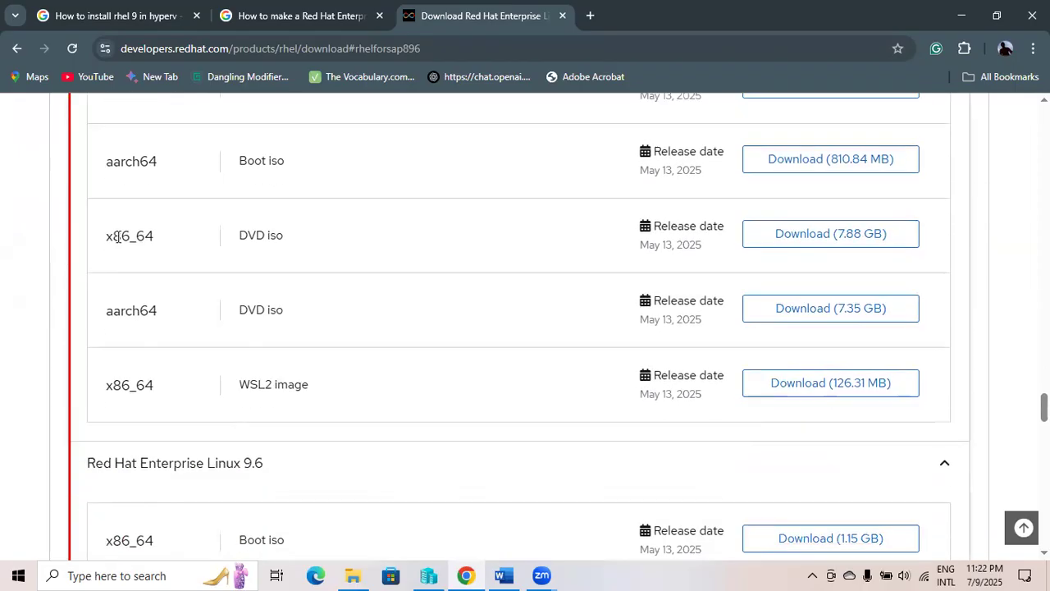
{"action": "left_click_drag", "start_coordinate": [104, 237], "coordinate": [287, 236]}
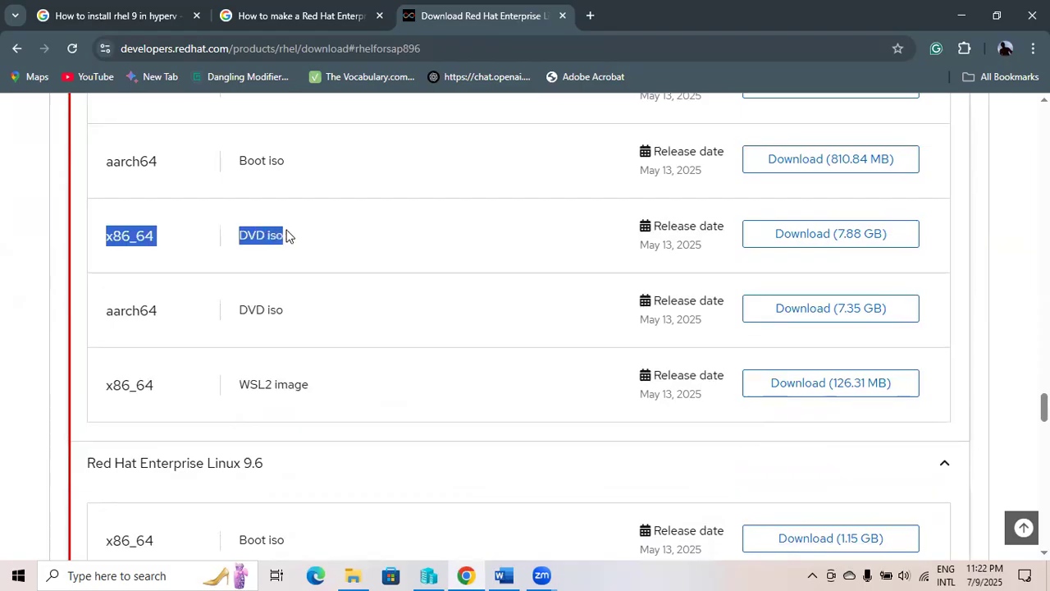
{"action": "left_click", "coordinate": [58, 229]}
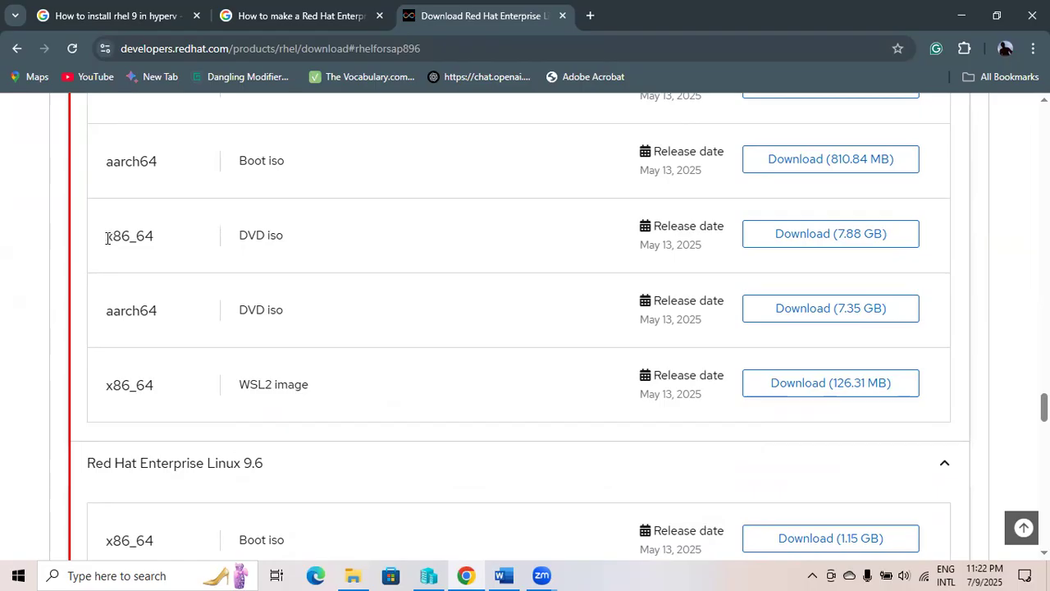
{"action": "left_click_drag", "start_coordinate": [108, 238], "coordinate": [160, 247]}
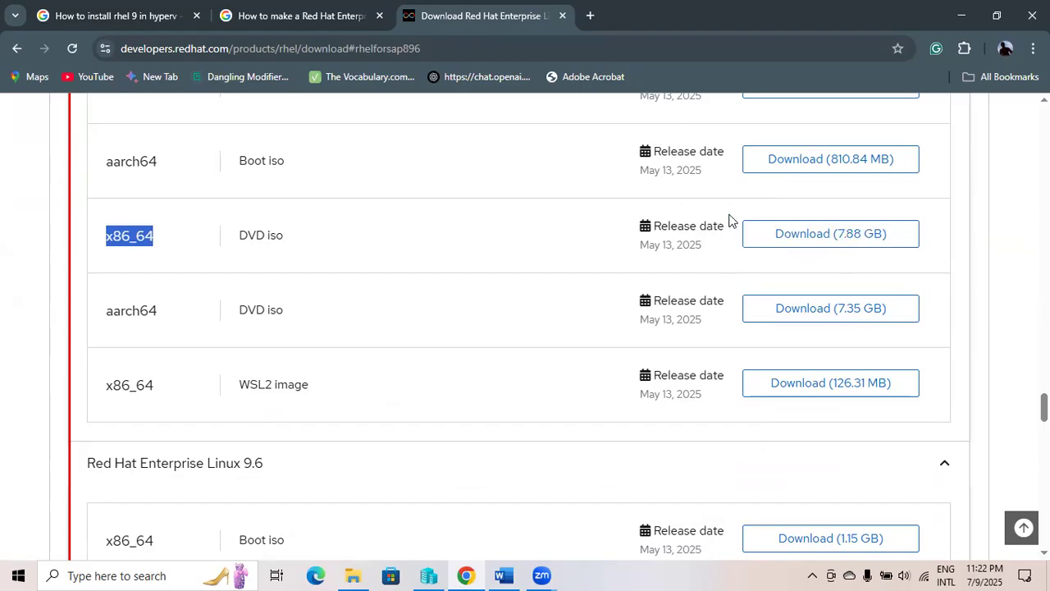
Scroll further through the downloads list, then bring up the local ISOs folder.
{"action": "scroll", "coordinate": [739, 217], "scroll_direction": "up", "scroll_amount": 2}
{"action": "scroll", "coordinate": [435, 295], "scroll_direction": "down", "scroll_amount": 5}
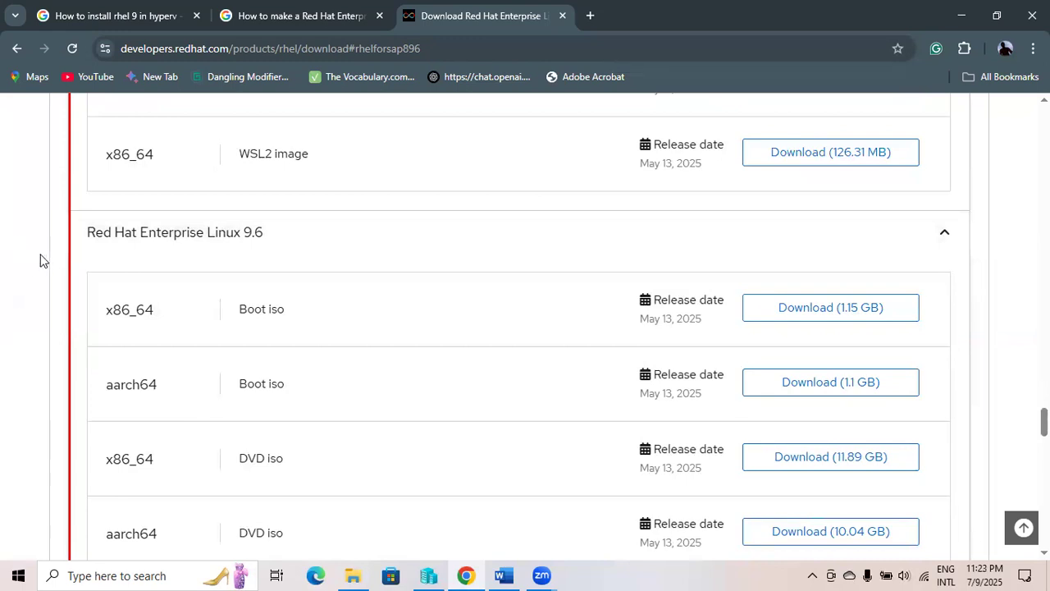
{"action": "scroll", "coordinate": [218, 241], "scroll_direction": "down", "scroll_amount": 4}
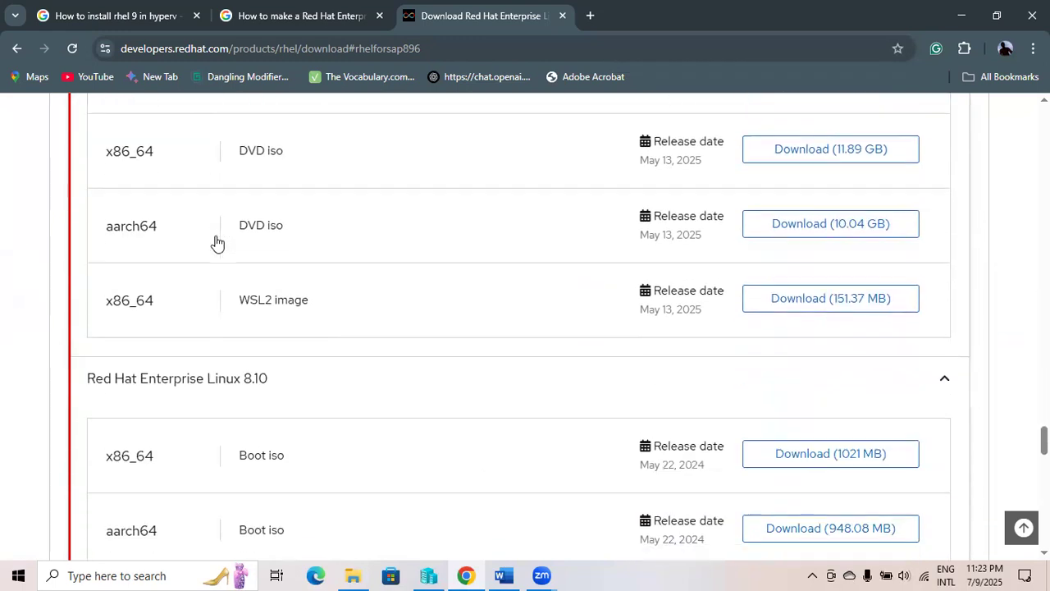
{"action": "scroll", "coordinate": [217, 240], "scroll_direction": "down", "scroll_amount": 1}
{"action": "scroll", "coordinate": [459, 326], "scroll_direction": "down", "scroll_amount": 3}
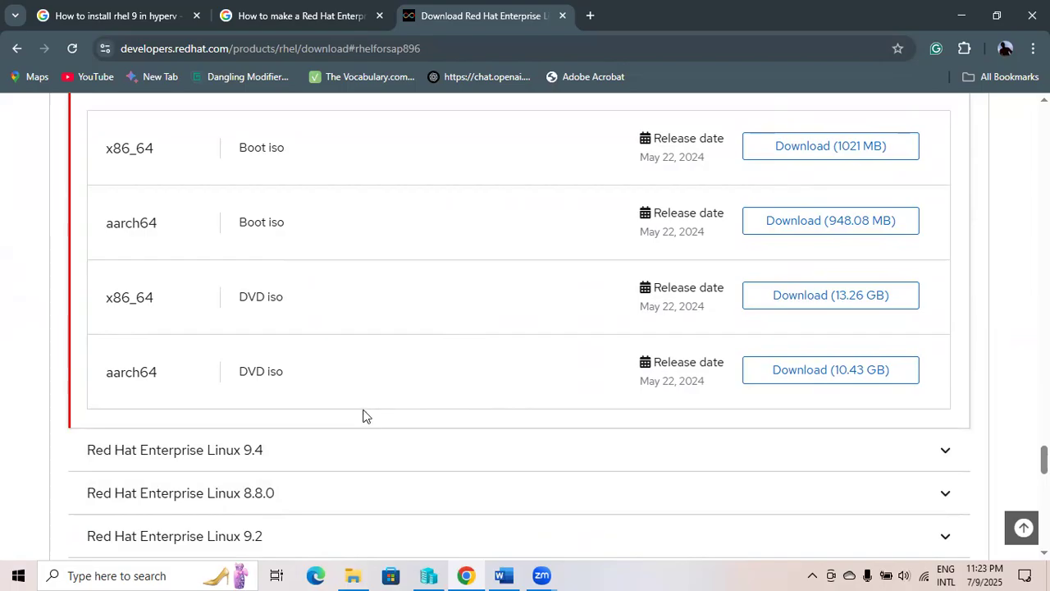
{"action": "left_click", "coordinate": [353, 574]}
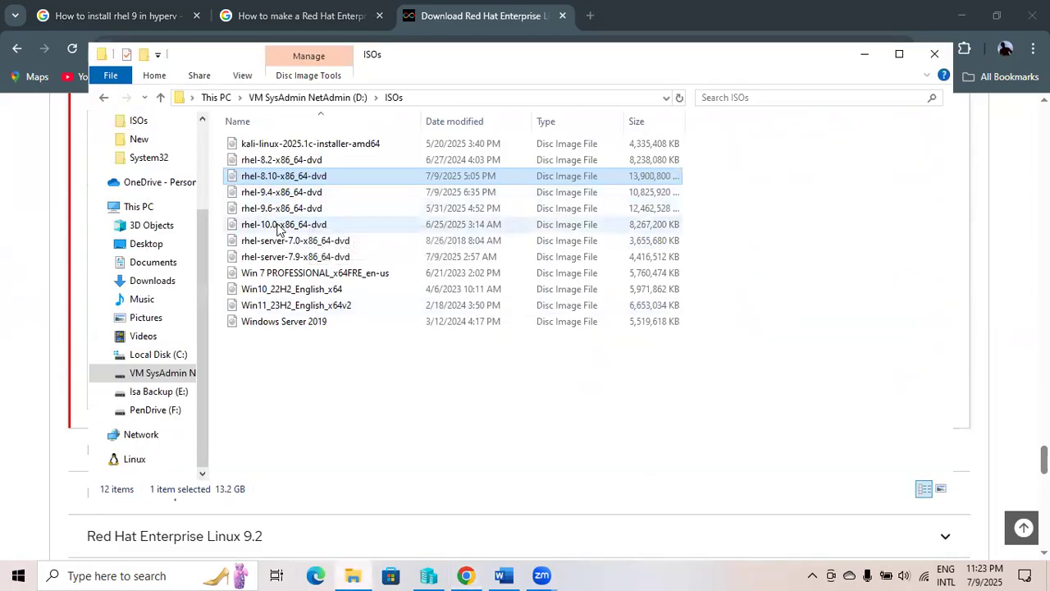
Confirm rhel-10.0-x86_64-dvd is 7.88 GB in ISOs, then switch back to Hyper-V Manager.
{"action": "left_click", "coordinate": [310, 226]}
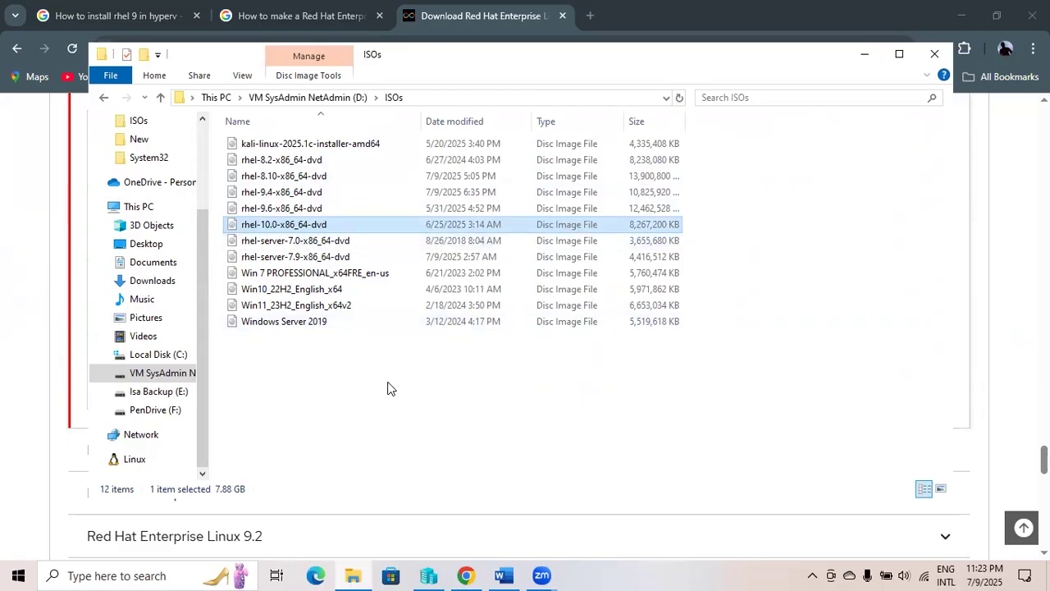
{"action": "left_click", "coordinate": [428, 575]}
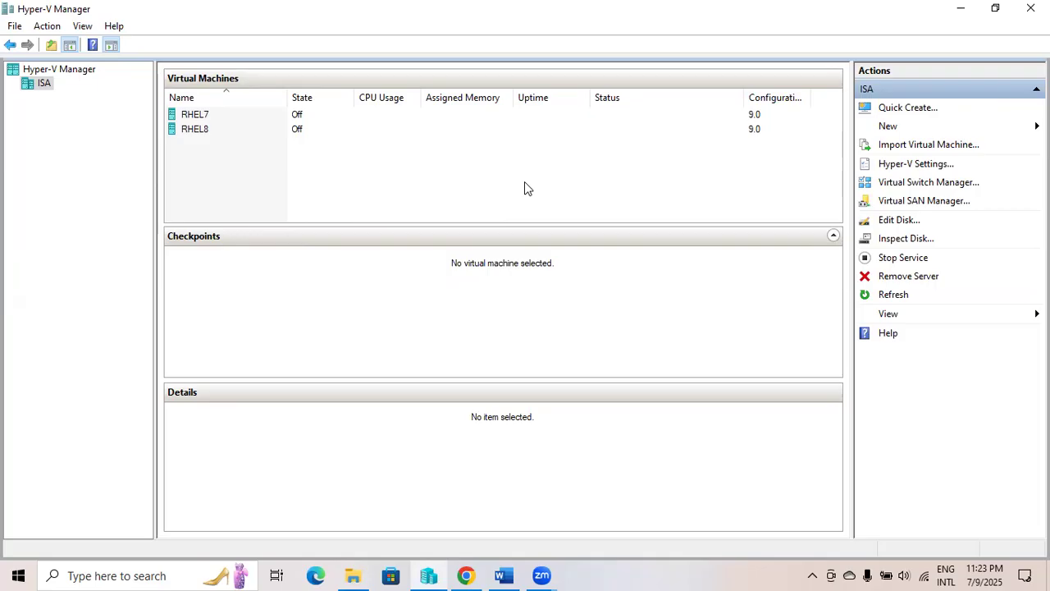
{"action": "left_click", "coordinate": [103, 572]}
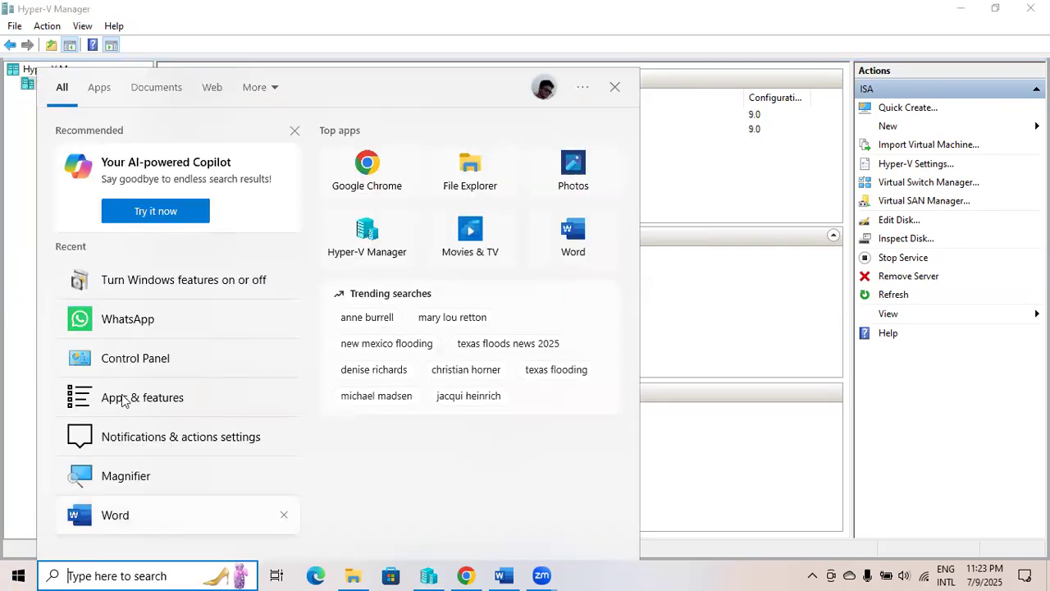
{"action": "left_click", "coordinate": [168, 292]}
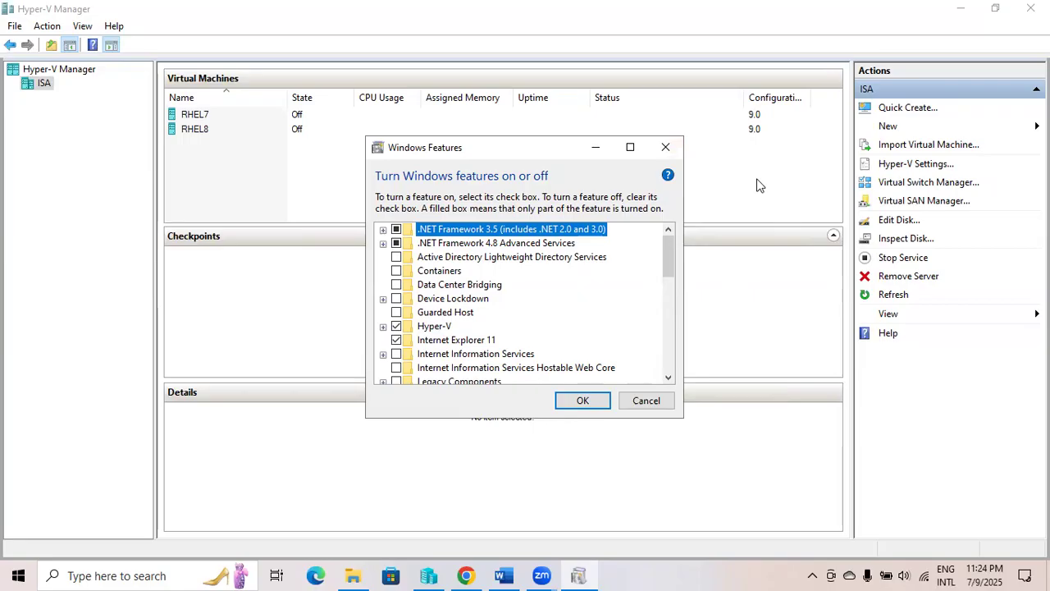
{"action": "left_click", "coordinate": [587, 404]}
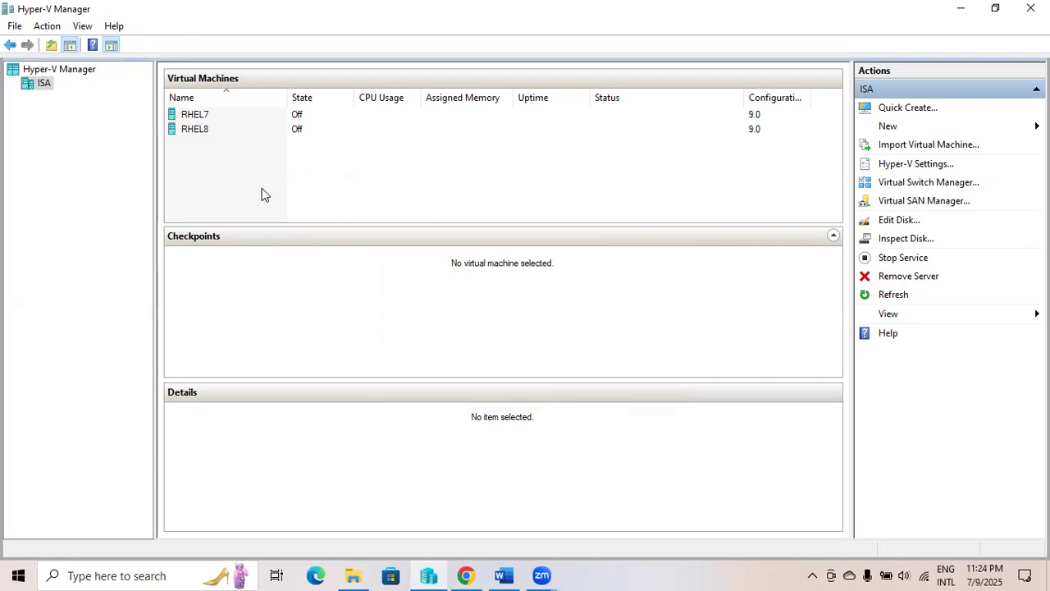
Launch the New Virtual Machine Wizard and name the new machine RHEL10.
{"action": "left_click", "coordinate": [888, 129]}
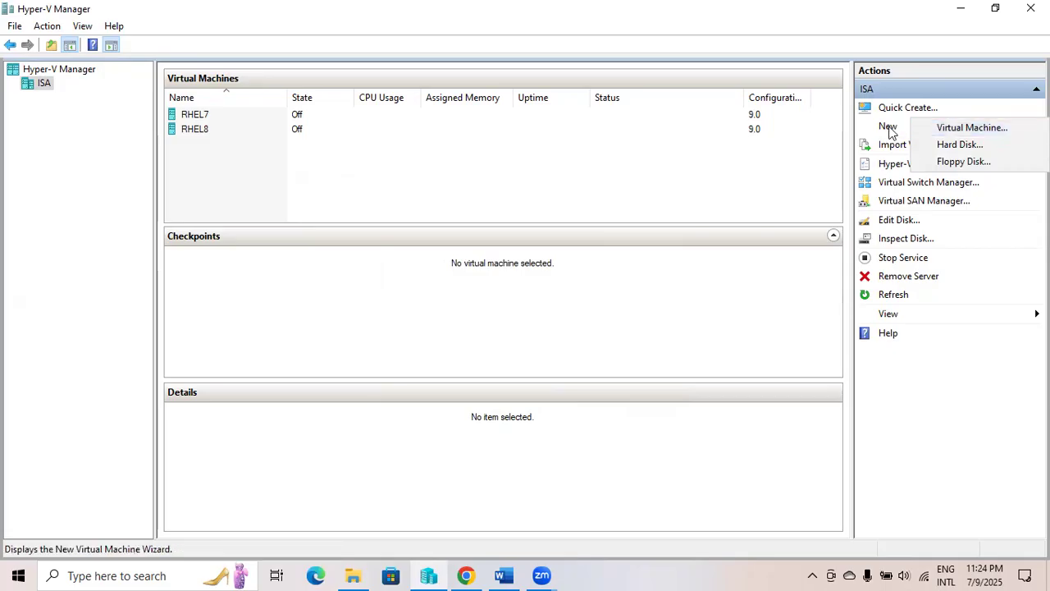
{"action": "left_click", "coordinate": [953, 131]}
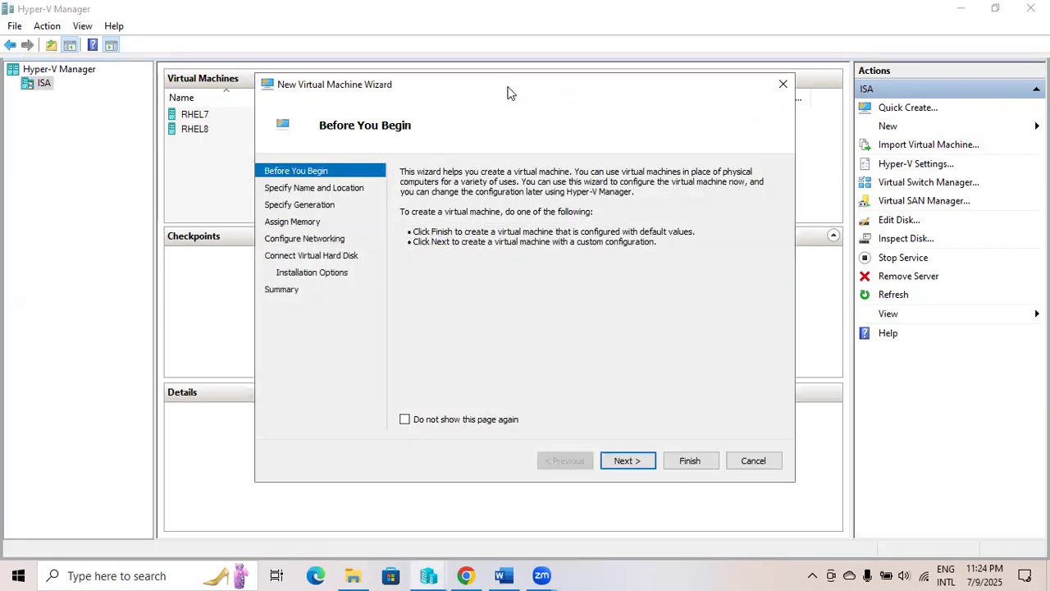
{"action": "left_click_drag", "start_coordinate": [507, 93], "coordinate": [412, 87]}
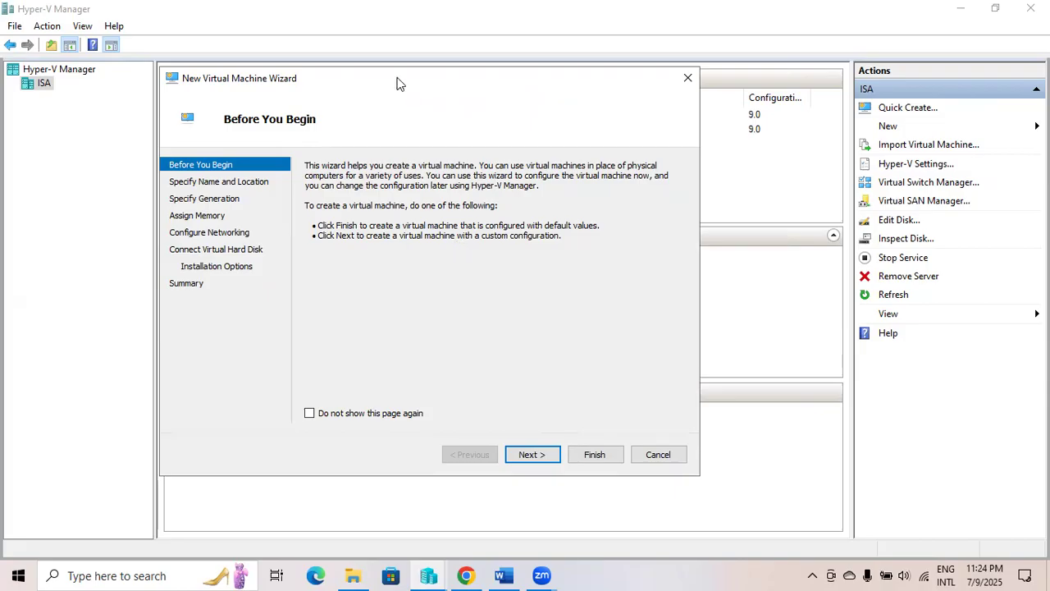
{"action": "left_click_drag", "start_coordinate": [398, 84], "coordinate": [400, 83]}
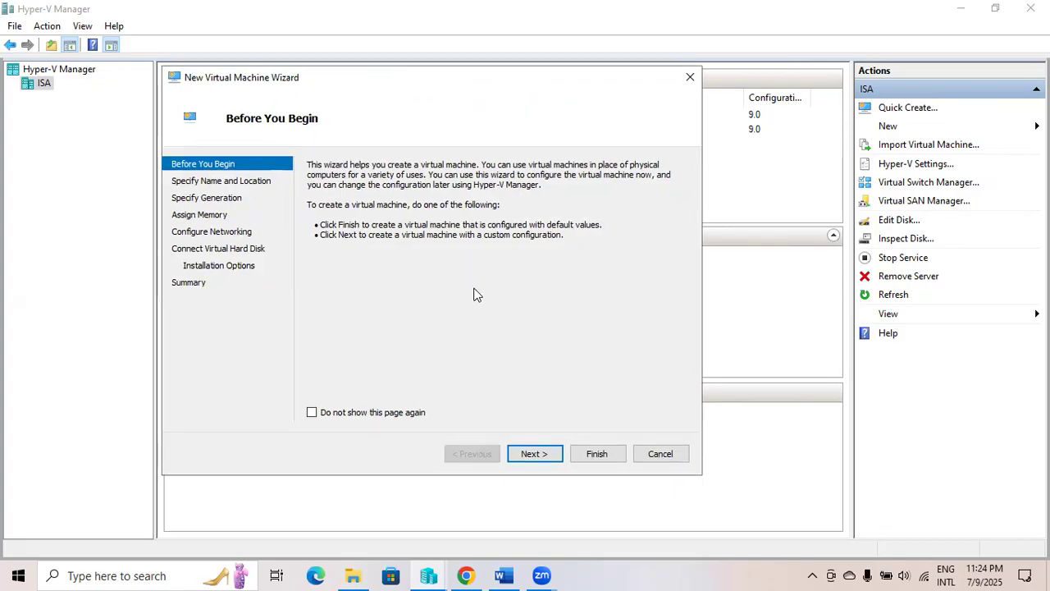
{"action": "left_click", "coordinate": [540, 456]}
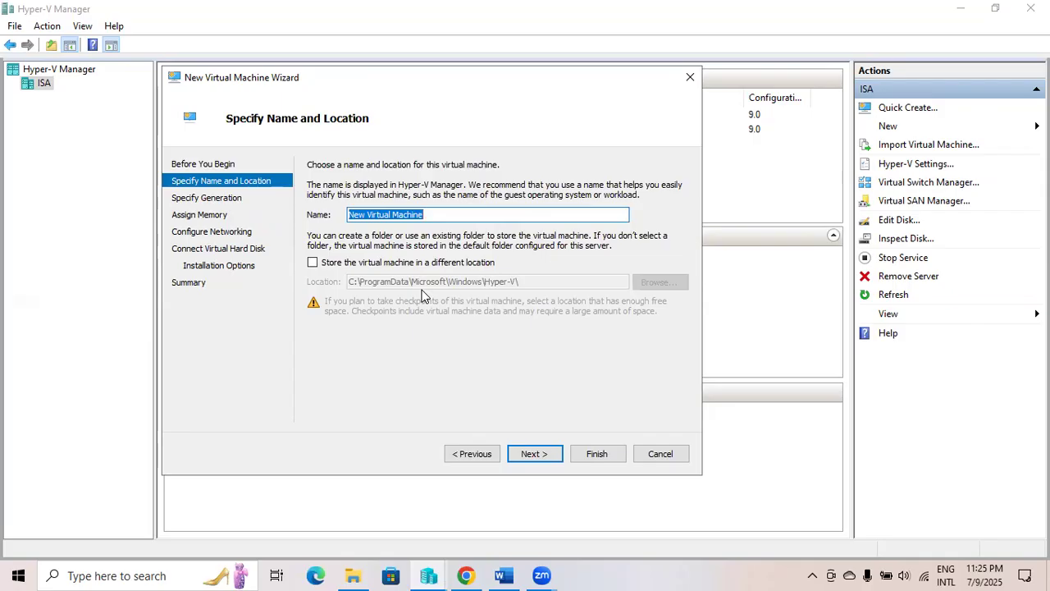
{"action": "type", "text": "R"}
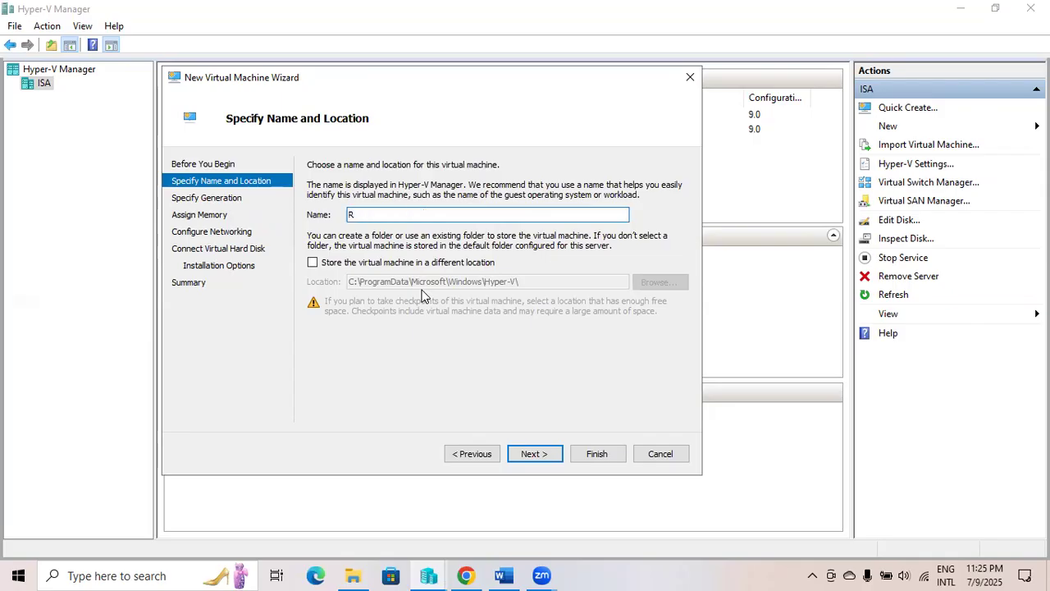
{"action": "type", "text": "HEL10"}
Keep Generation 1 and set 2048 MB startup memory with Dynamic Memory enabled.
{"action": "left_click", "coordinate": [540, 455]}
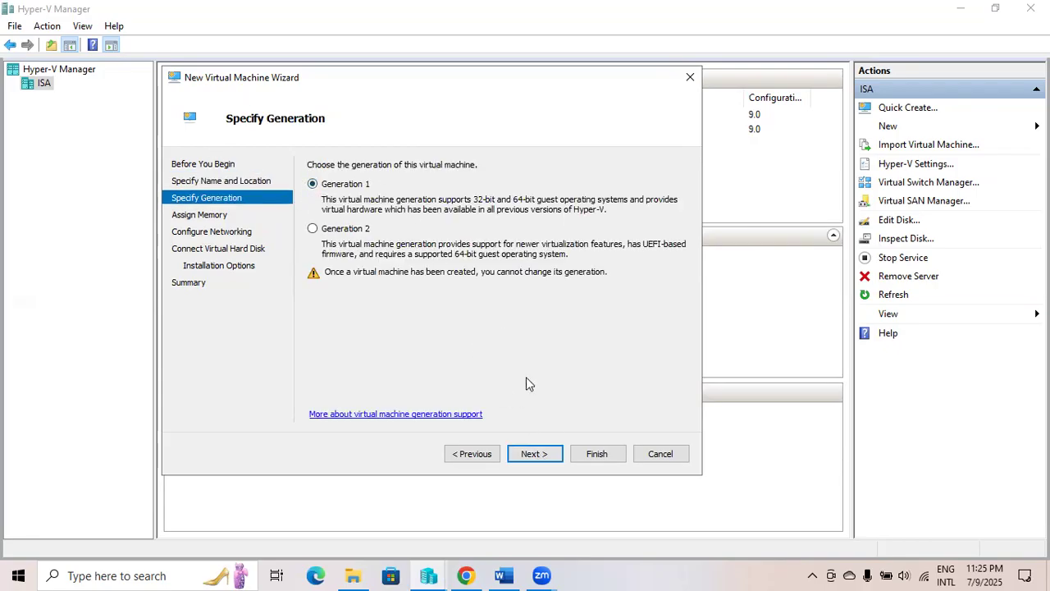
{"action": "left_click", "coordinate": [534, 454]}
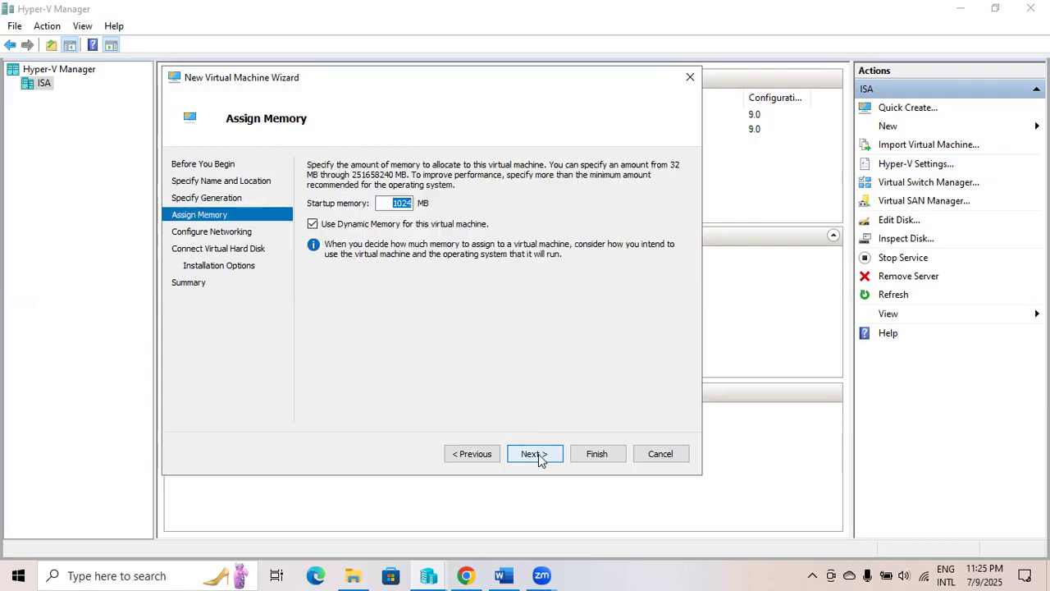
{"action": "left_click", "coordinate": [312, 224]}
{"action": "left_click_drag", "start_coordinate": [392, 203], "coordinate": [423, 202]}
{"action": "type", "text": "2048"}
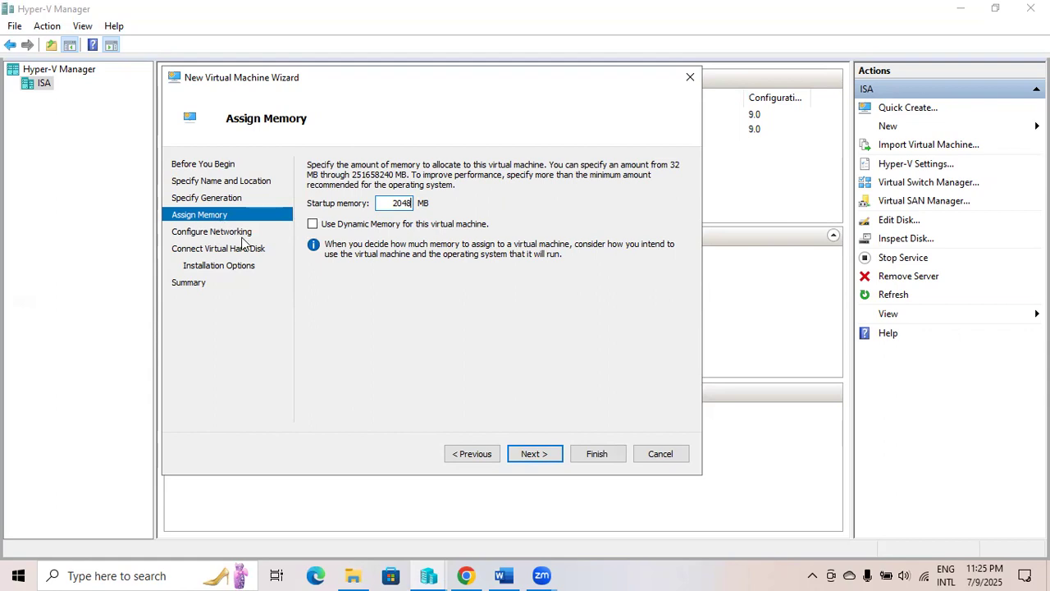
{"action": "left_click", "coordinate": [312, 226]}
Set the VM's network adapter connection to the External switch.
{"action": "left_click", "coordinate": [534, 454]}
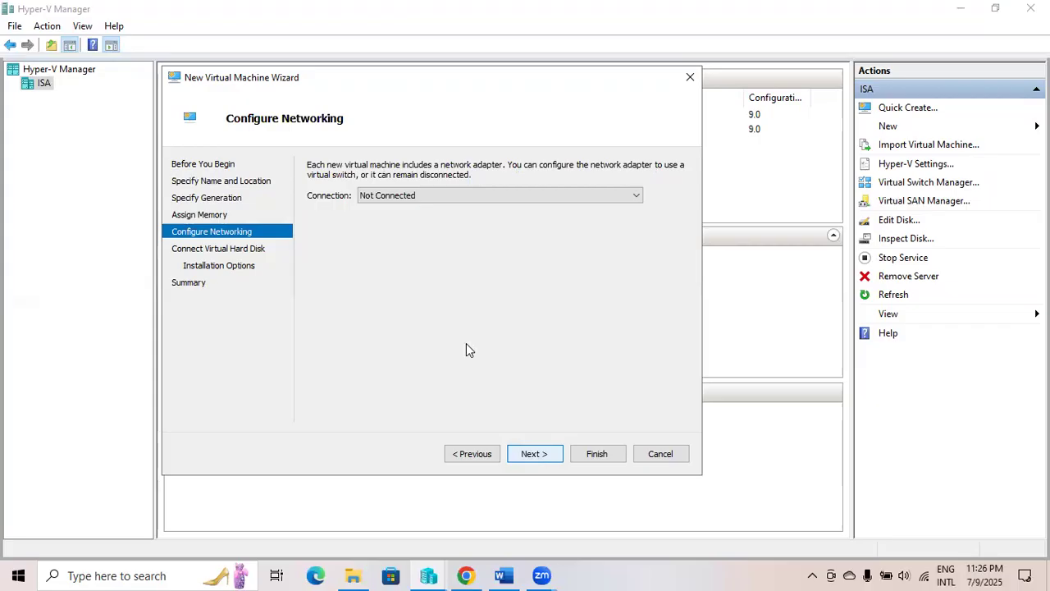
{"action": "left_click", "coordinate": [408, 197]}
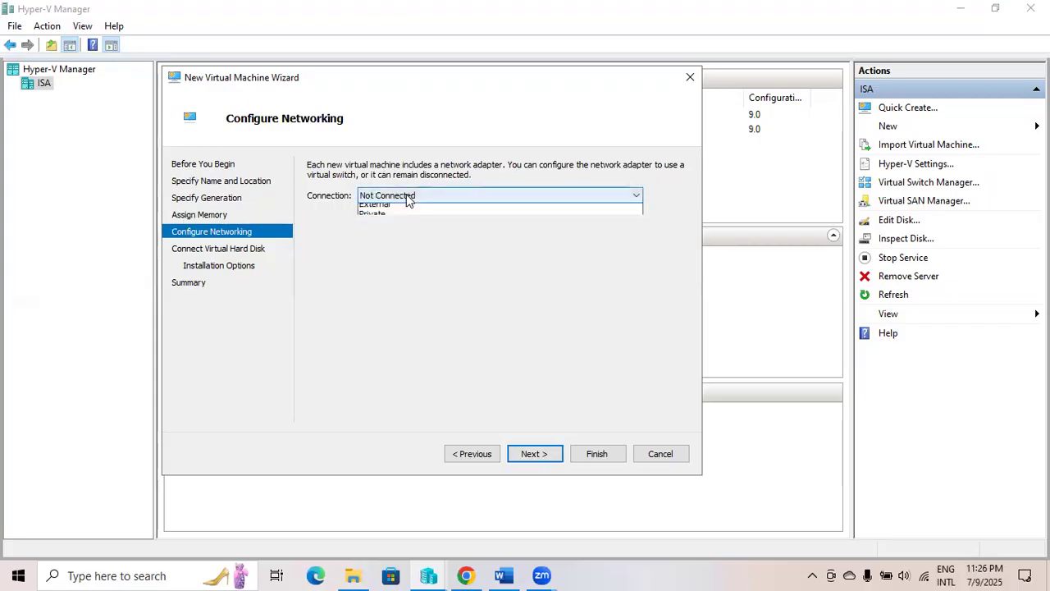
{"action": "left_click", "coordinate": [376, 230]}
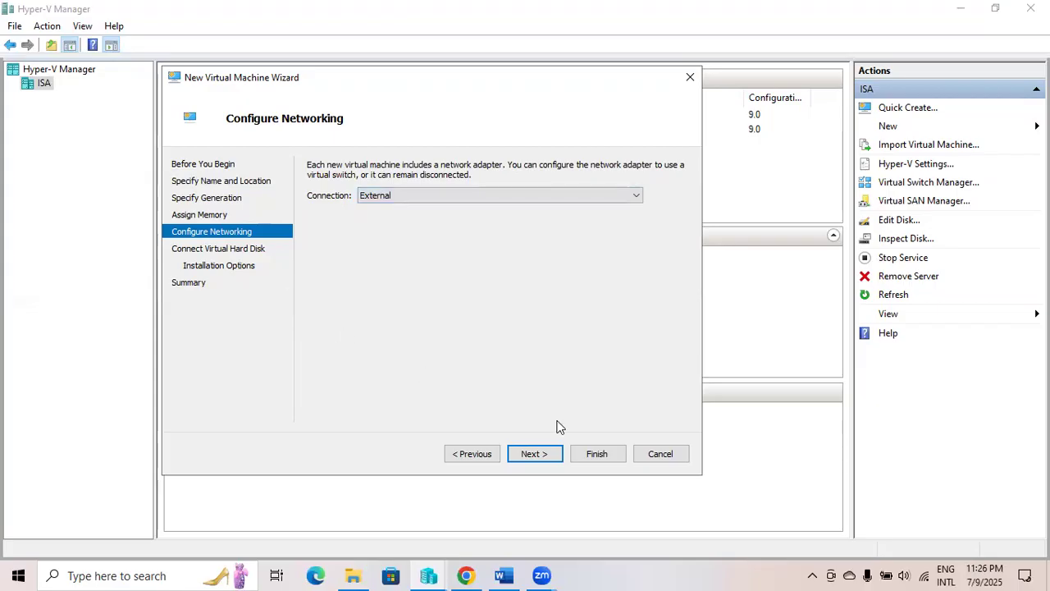
{"action": "left_click", "coordinate": [534, 458]}
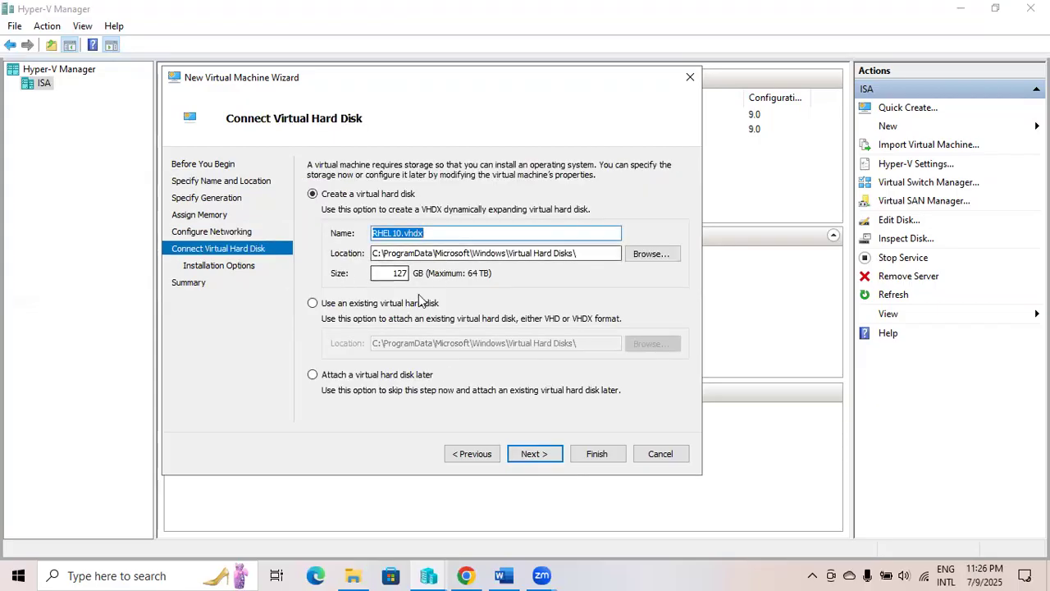
Store the RHEL10.vhdx virtual disk in D:\HyperV VHD\RHEL10\.
{"action": "left_click", "coordinate": [655, 255]}
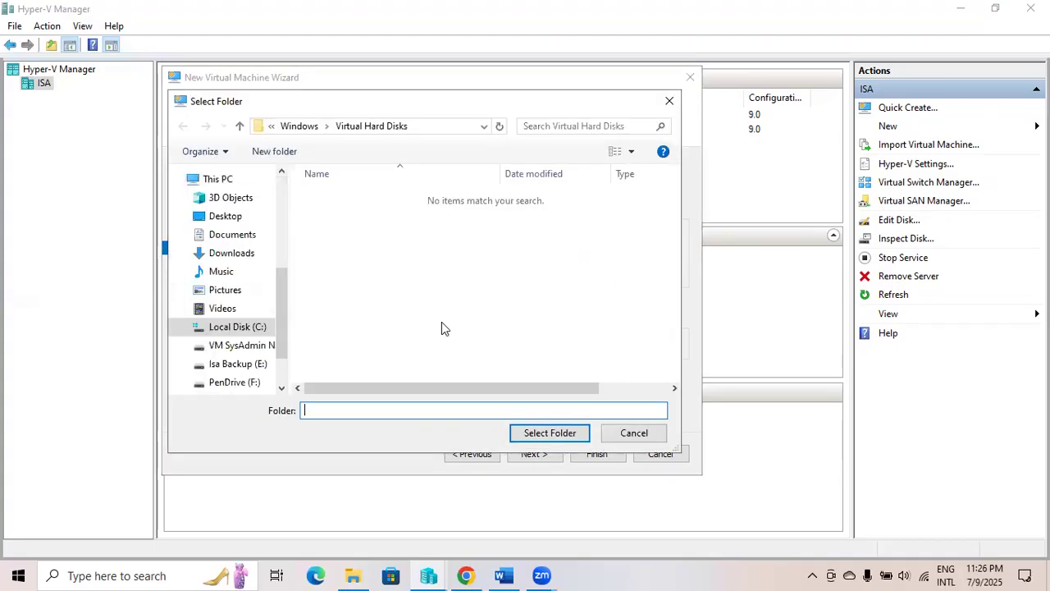
{"action": "left_click", "coordinate": [229, 351]}
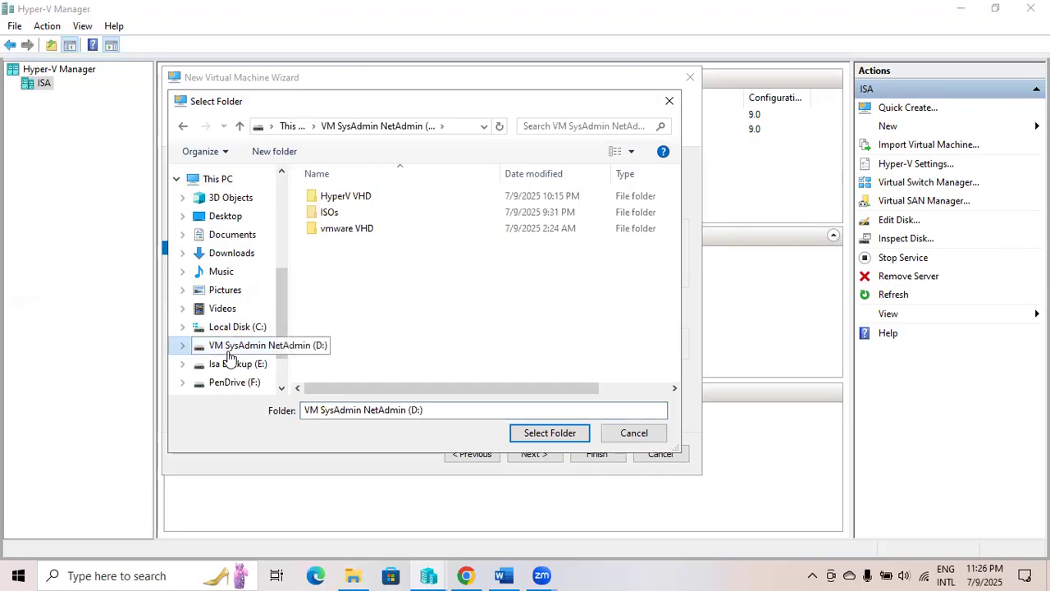
{"action": "double_click", "coordinate": [351, 205]}
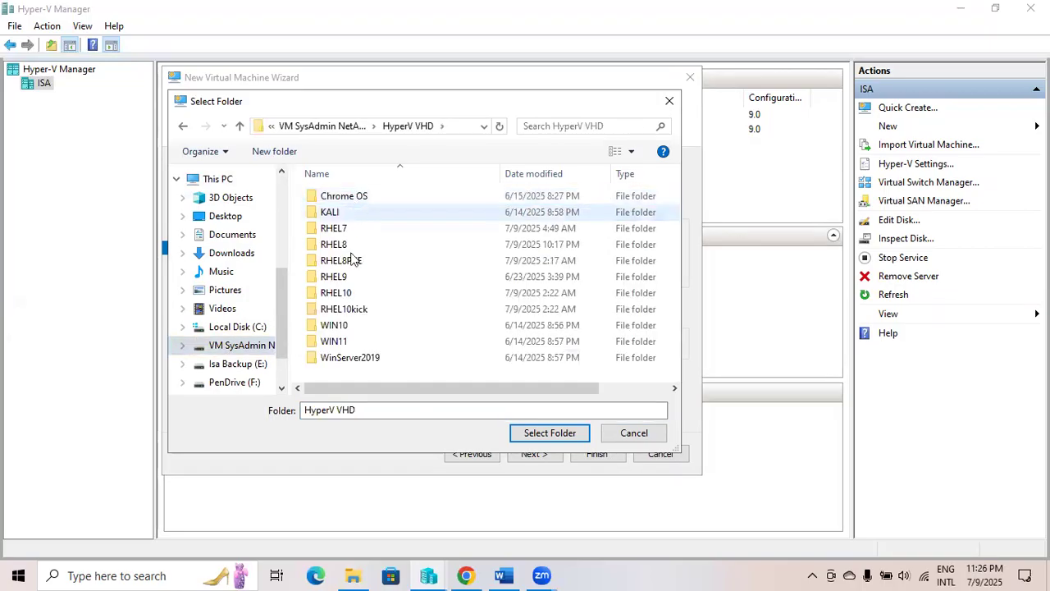
{"action": "left_click", "coordinate": [330, 297]}
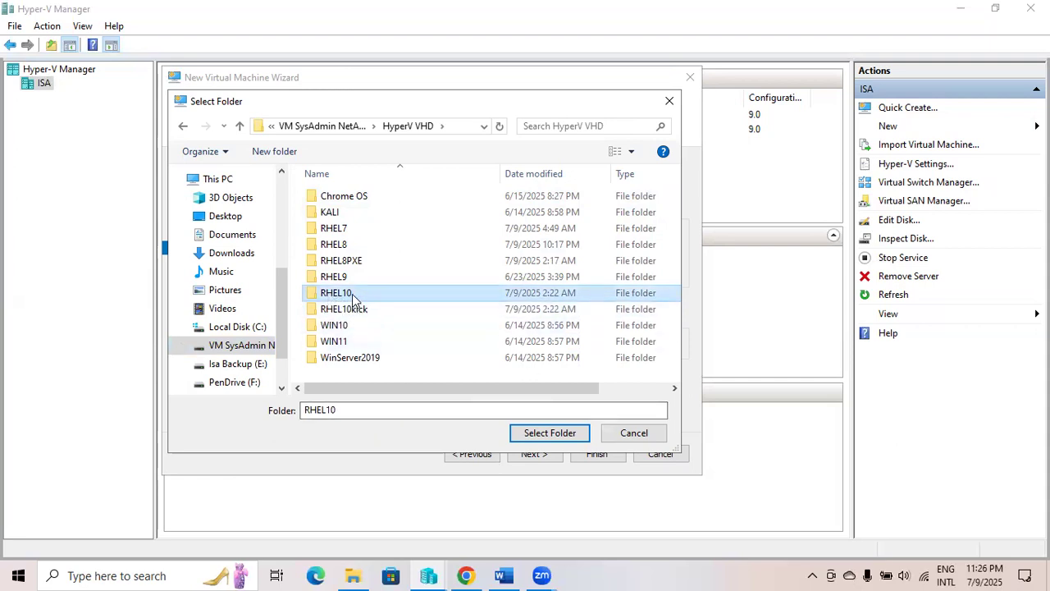
{"action": "double_click", "coordinate": [353, 300]}
{"action": "left_click", "coordinate": [535, 434]}
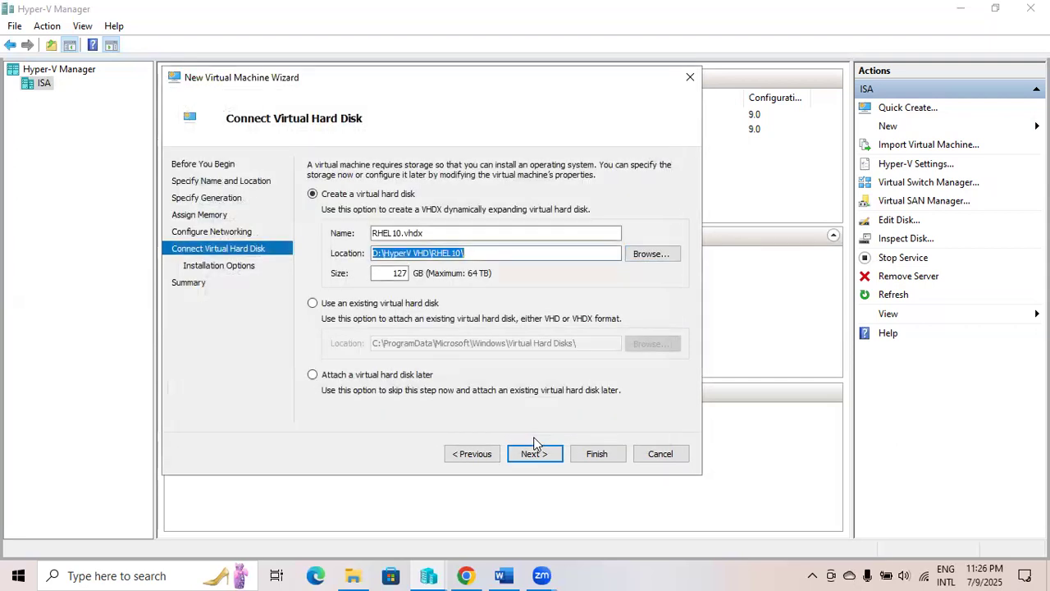
Reduce the virtual disk size from 127 GB to 60 GB.
{"action": "double_click", "coordinate": [399, 273]}
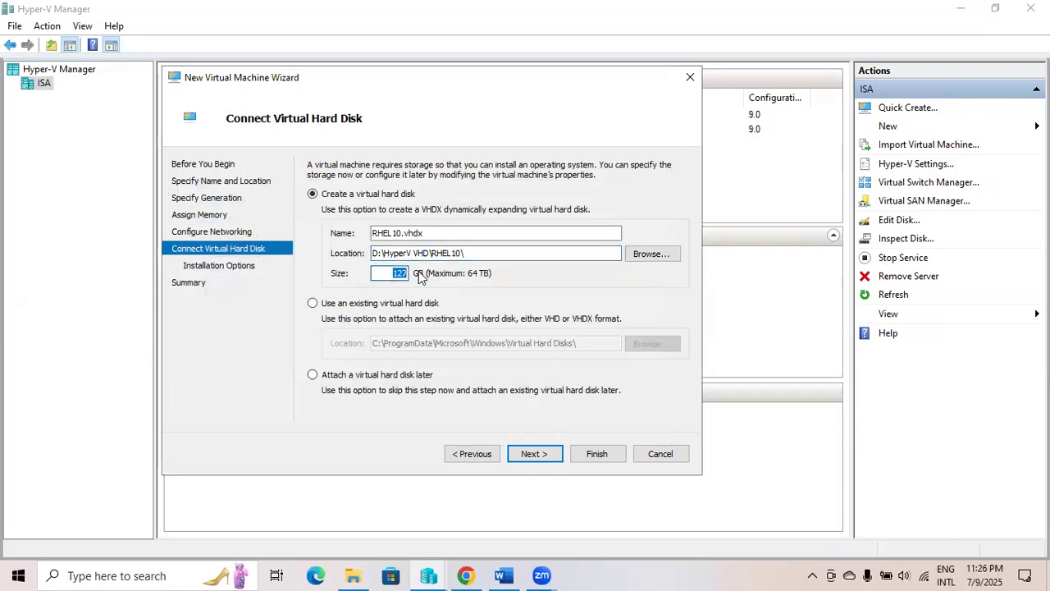
{"action": "type", "text": "60"}
{"action": "left_click", "coordinate": [535, 456]}
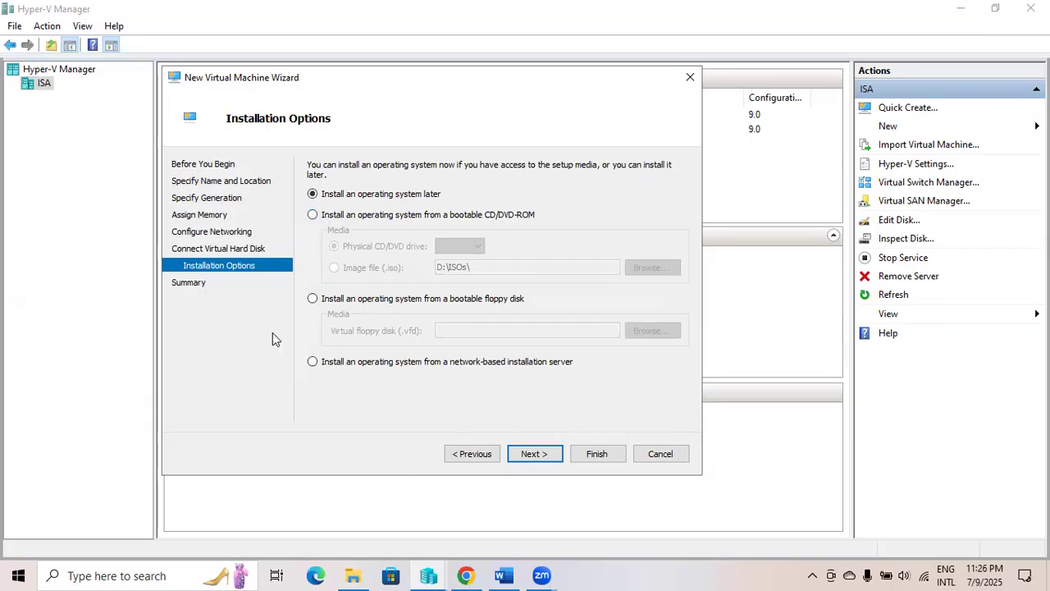
Use rhel-10.0-x86_64-dvd.iso as the install image and finish creating the VM.
{"action": "left_click", "coordinate": [320, 217]}
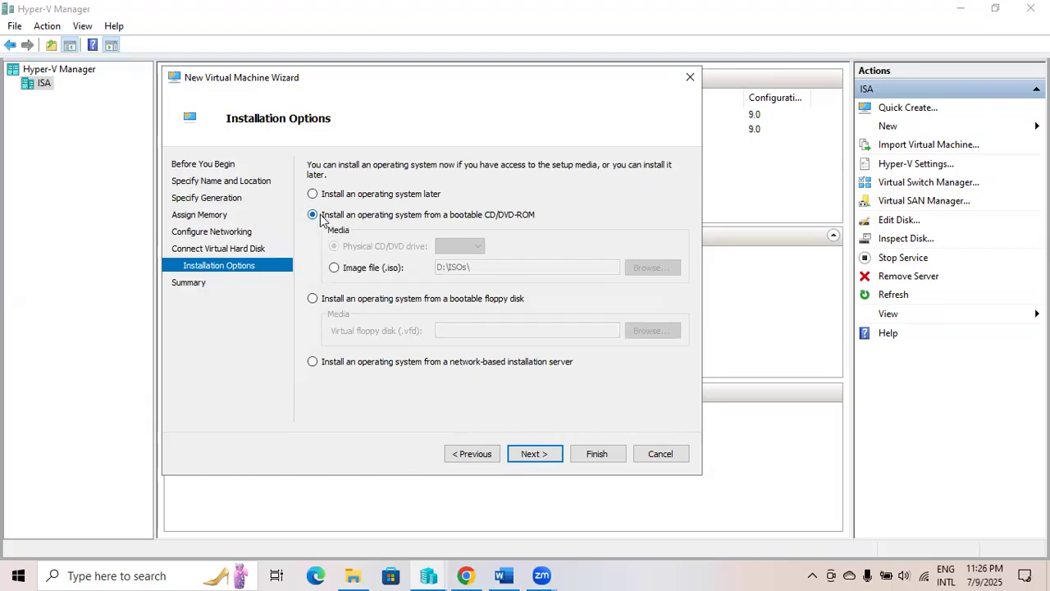
{"action": "left_click", "coordinate": [335, 269]}
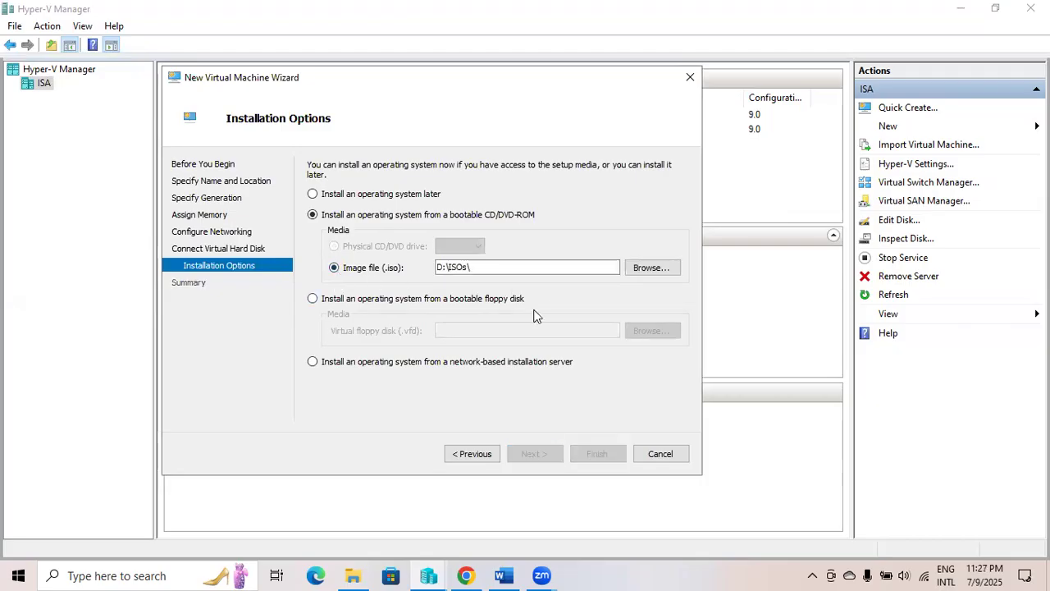
{"action": "left_click", "coordinate": [662, 267]}
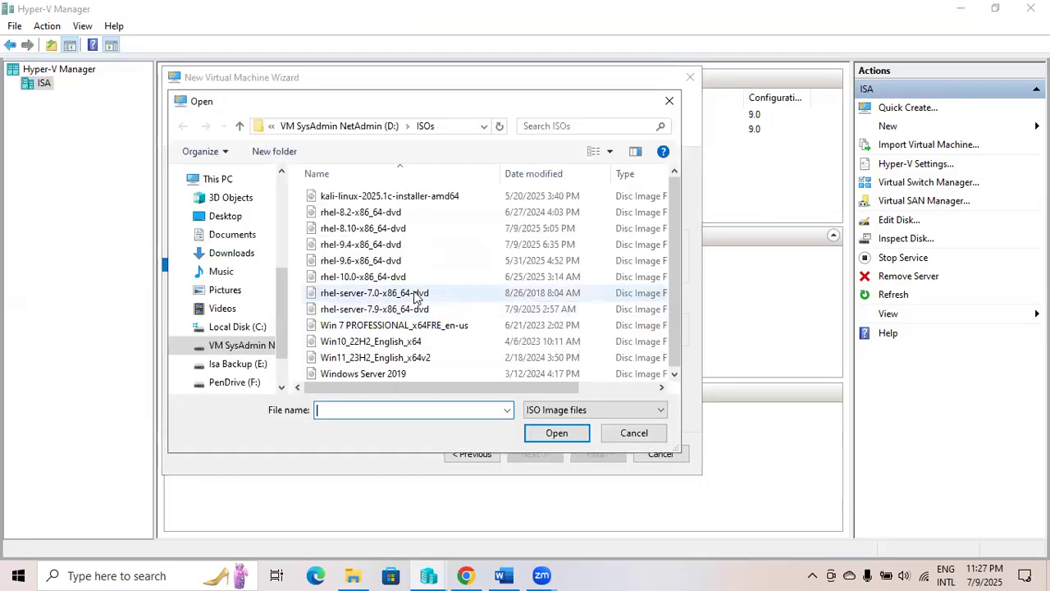
{"action": "left_click", "coordinate": [358, 279]}
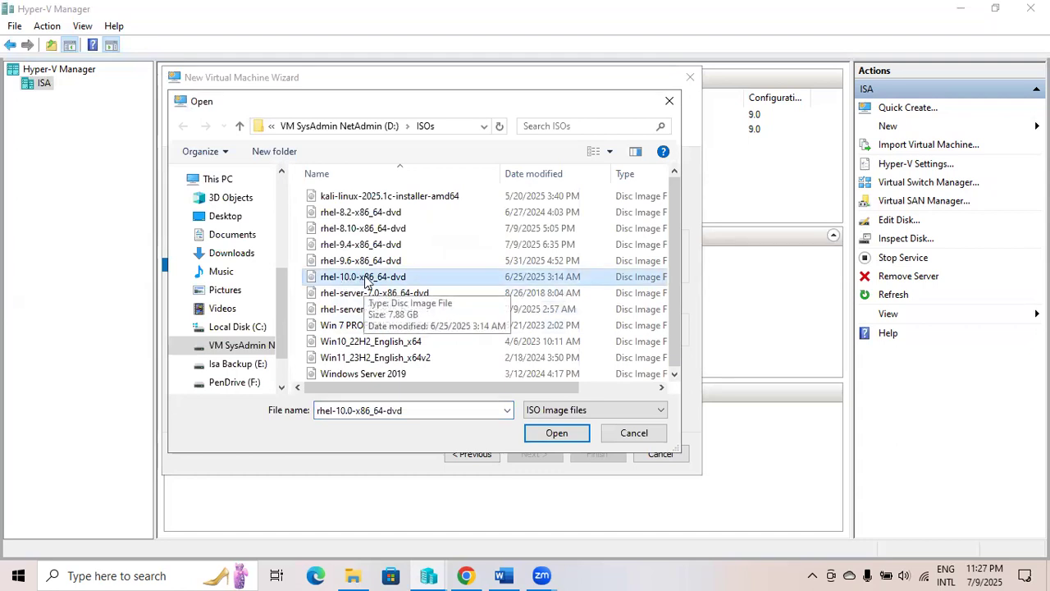
{"action": "left_click", "coordinate": [555, 434]}
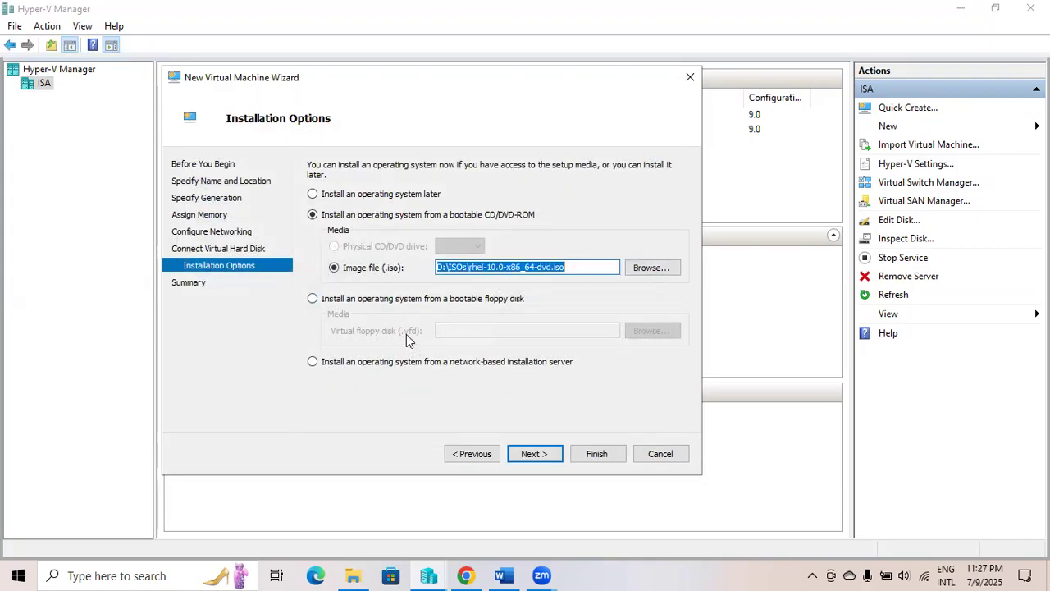
{"action": "left_click", "coordinate": [534, 455]}
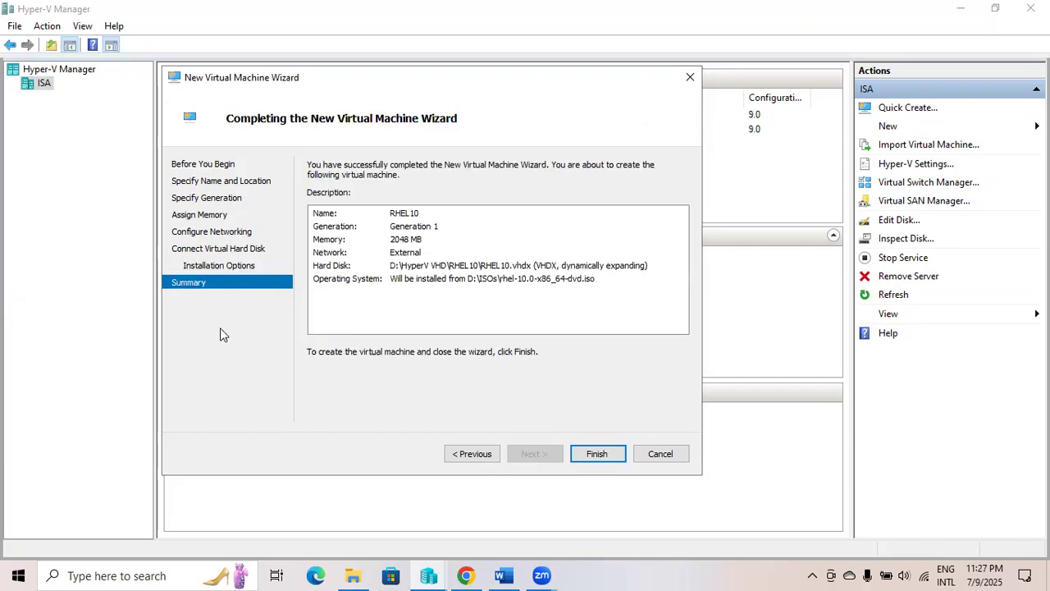
{"action": "left_click", "coordinate": [598, 455]}
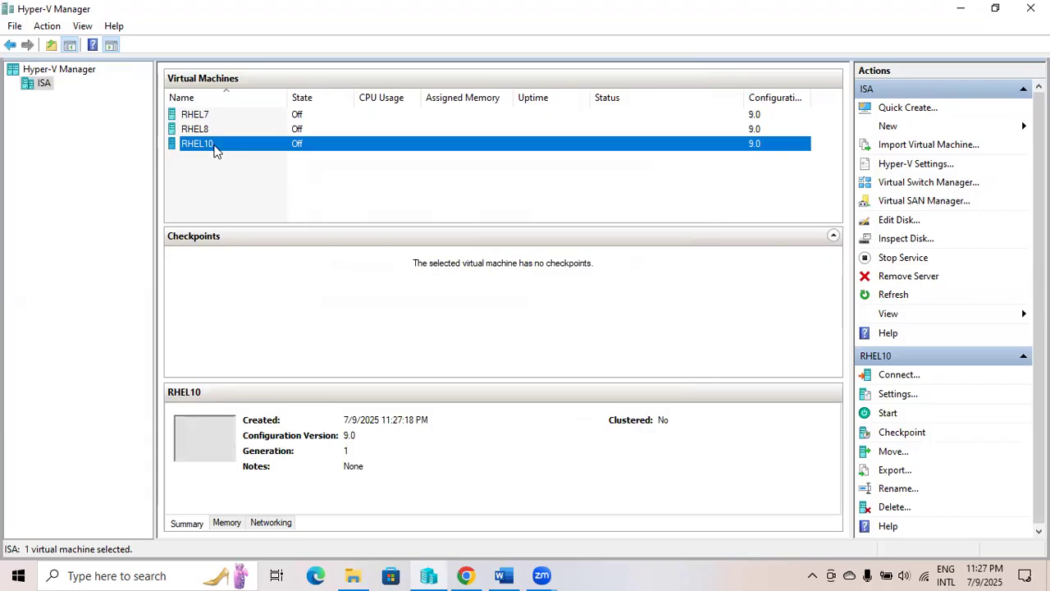
Start RHEL10 in a maximized console and boot Install Red Hat Enterprise Linux 10.0.
{"action": "double_click", "coordinate": [215, 150]}
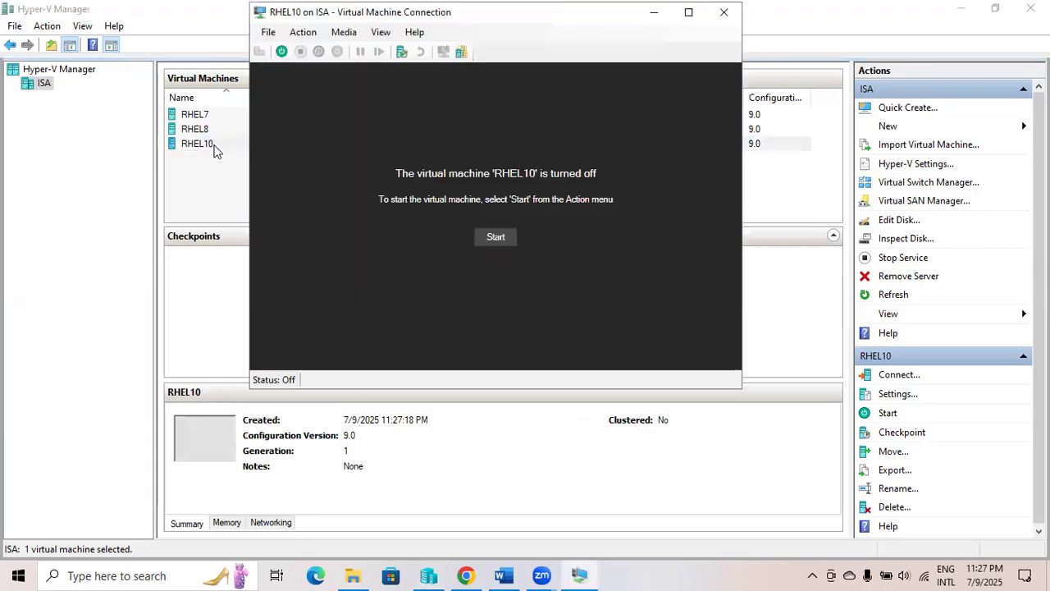
{"action": "left_click", "coordinate": [498, 239]}
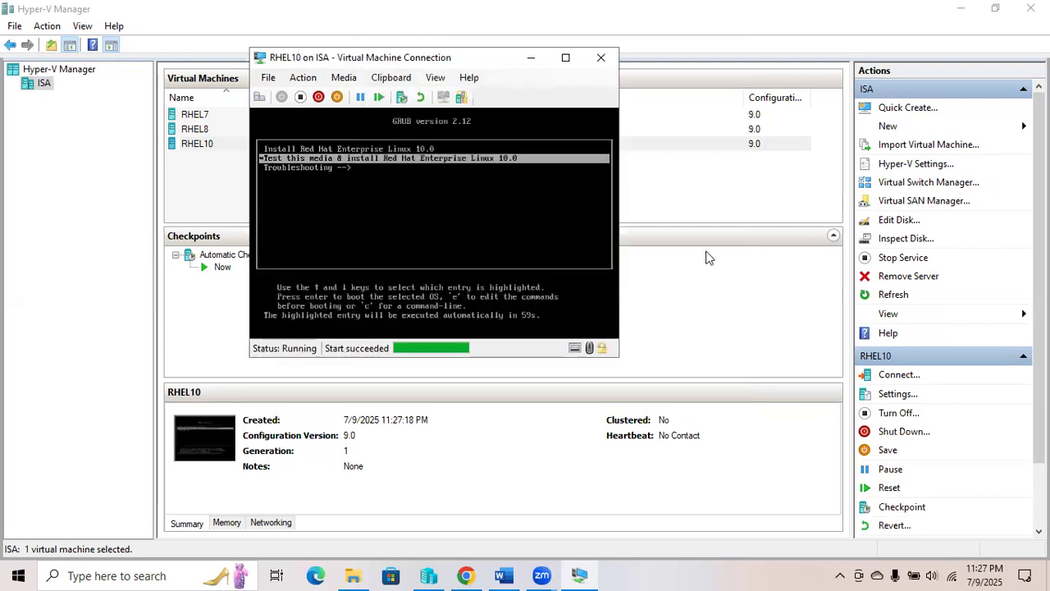
{"action": "left_click", "coordinate": [565, 57]}
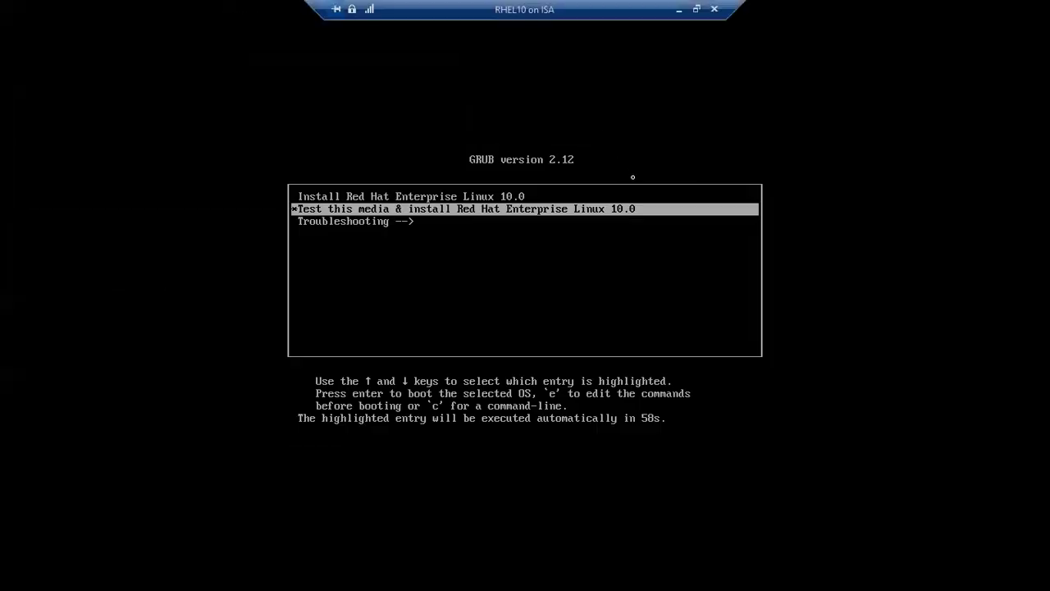
{"action": "key", "text": "Up"}
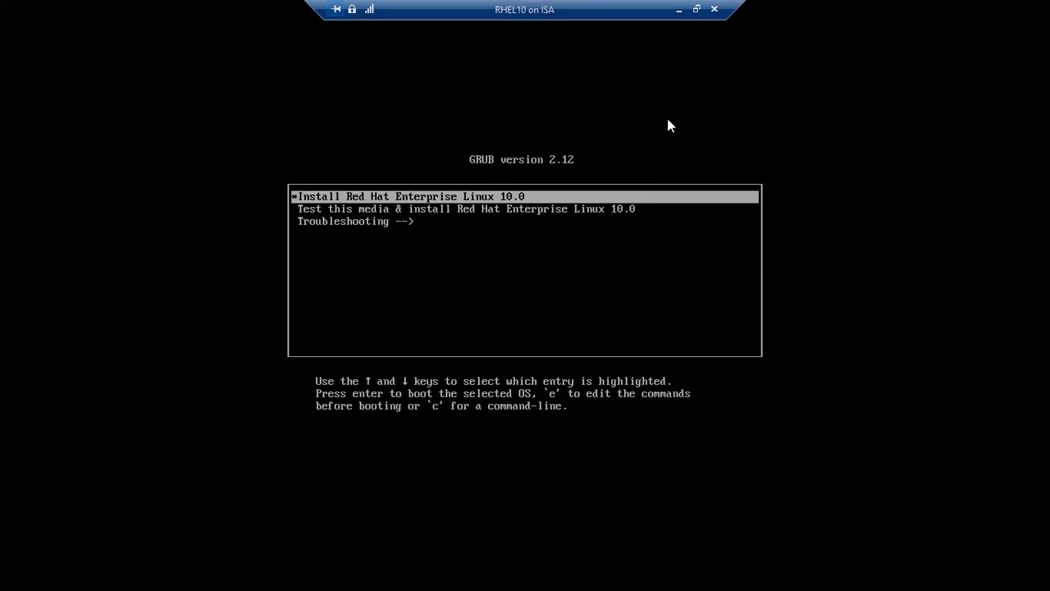
{"action": "key", "text": "Return"}
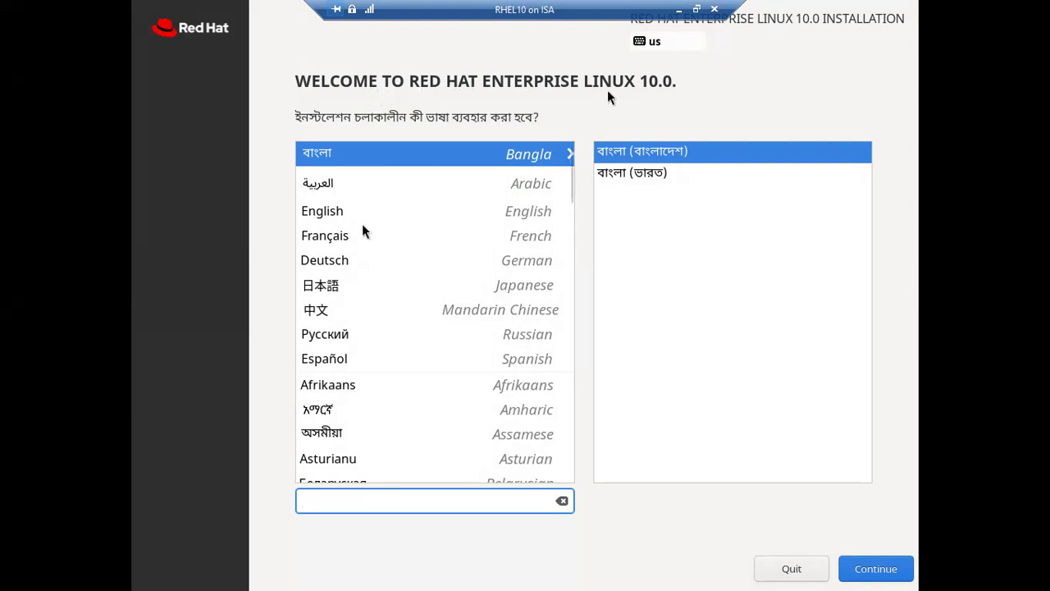
Pick English (United States) as the installer language and continue.
{"action": "left_click", "coordinate": [314, 214]}
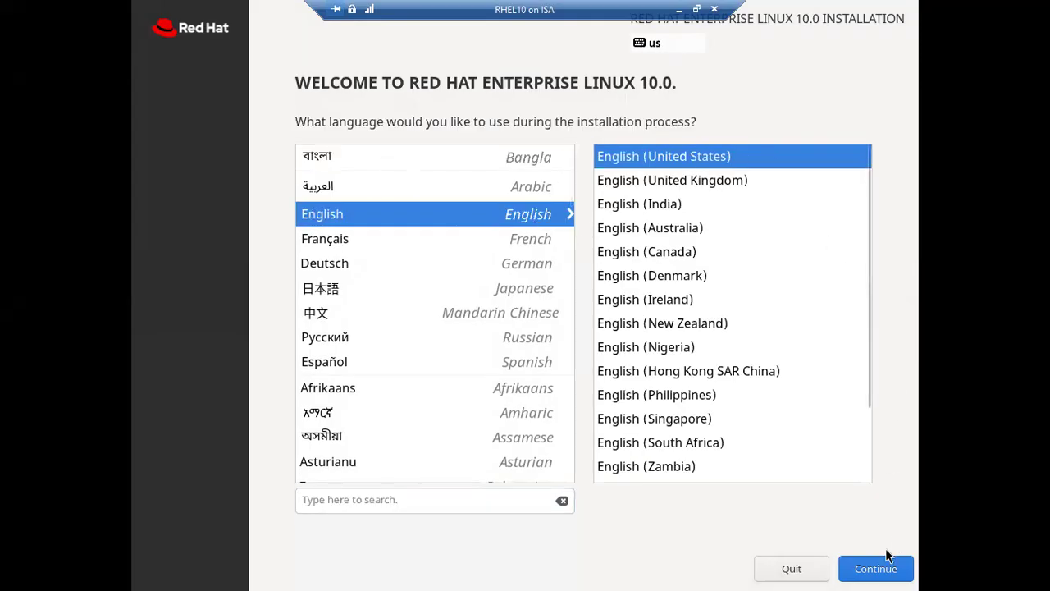
{"action": "left_click", "coordinate": [879, 578]}
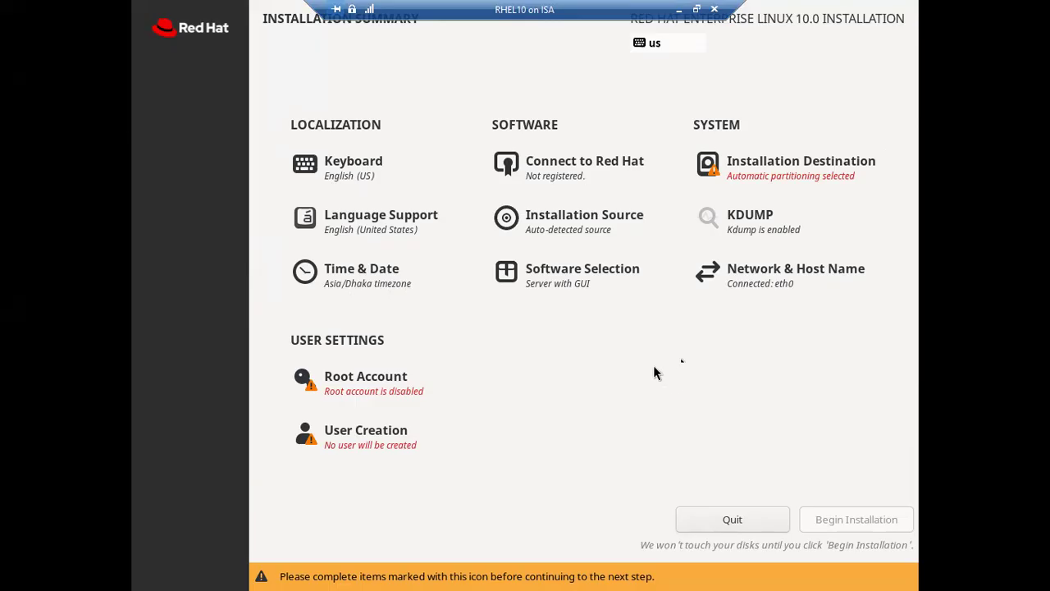
Choose the 60 GiB virtual disk as installation destination and keep the Auto-detected installation source.
{"action": "left_click", "coordinate": [768, 175]}
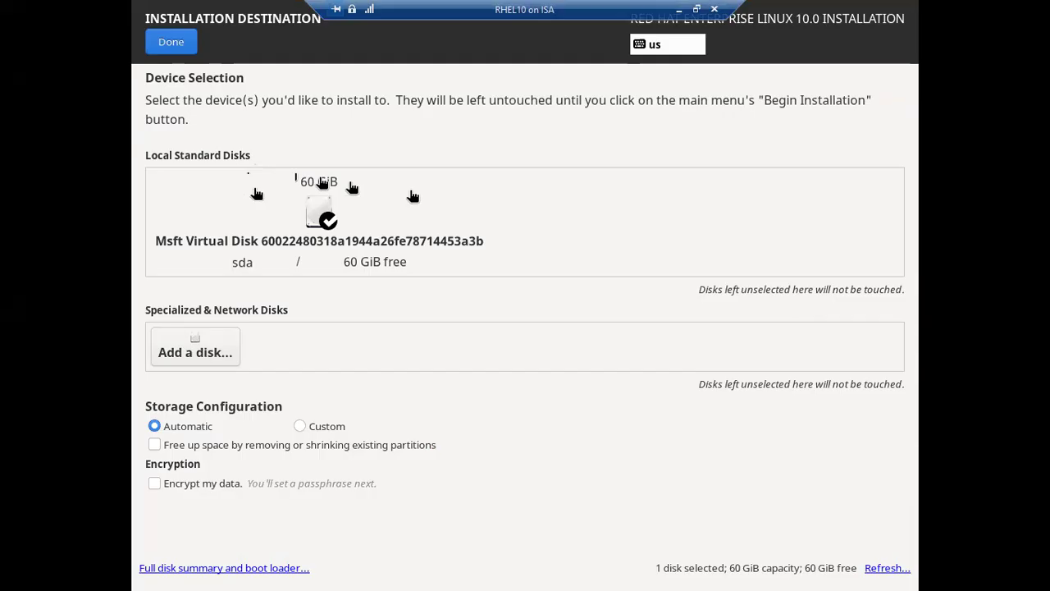
{"action": "left_click", "coordinate": [319, 215]}
{"action": "left_click", "coordinate": [319, 215]}
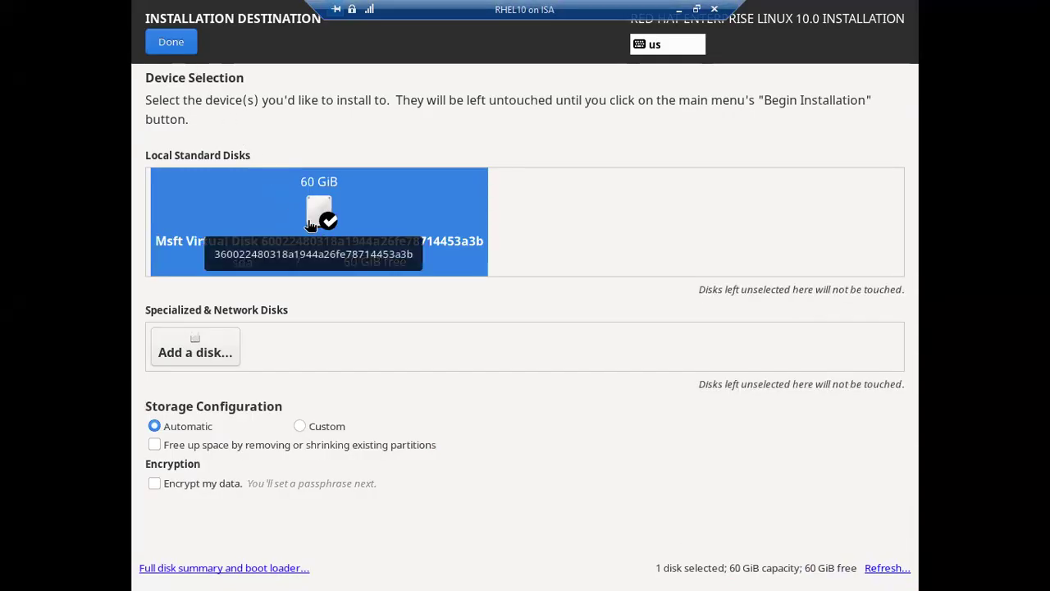
{"action": "left_click", "coordinate": [173, 45]}
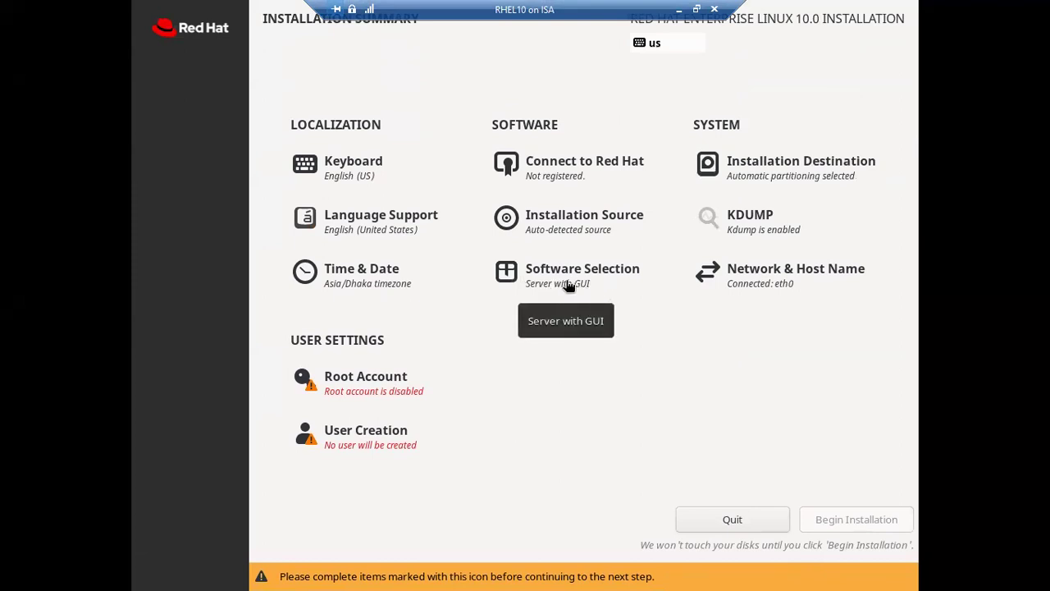
{"action": "left_click", "coordinate": [566, 221]}
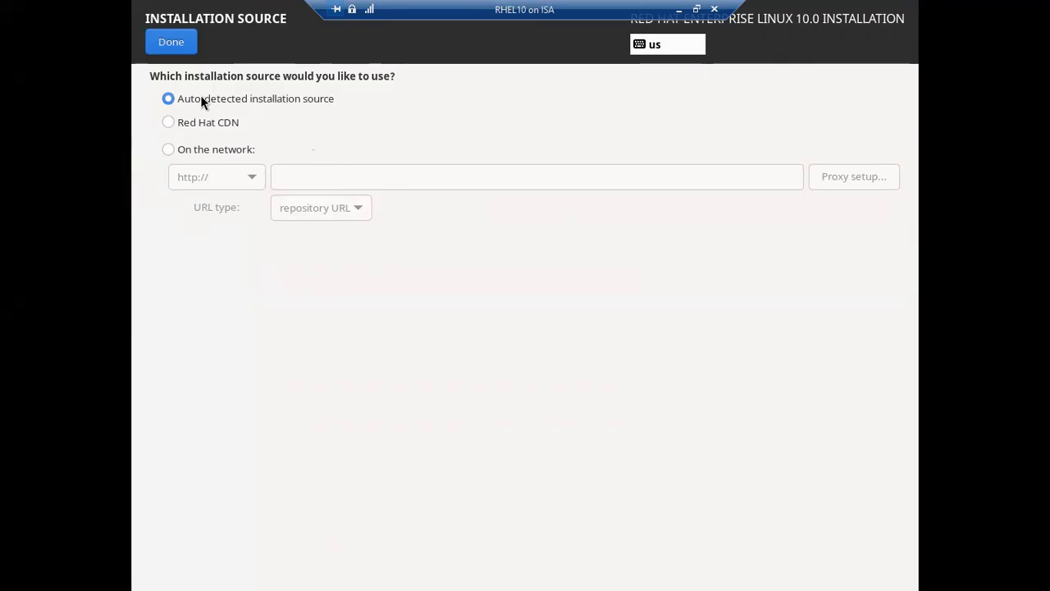
{"action": "left_click", "coordinate": [160, 42]}
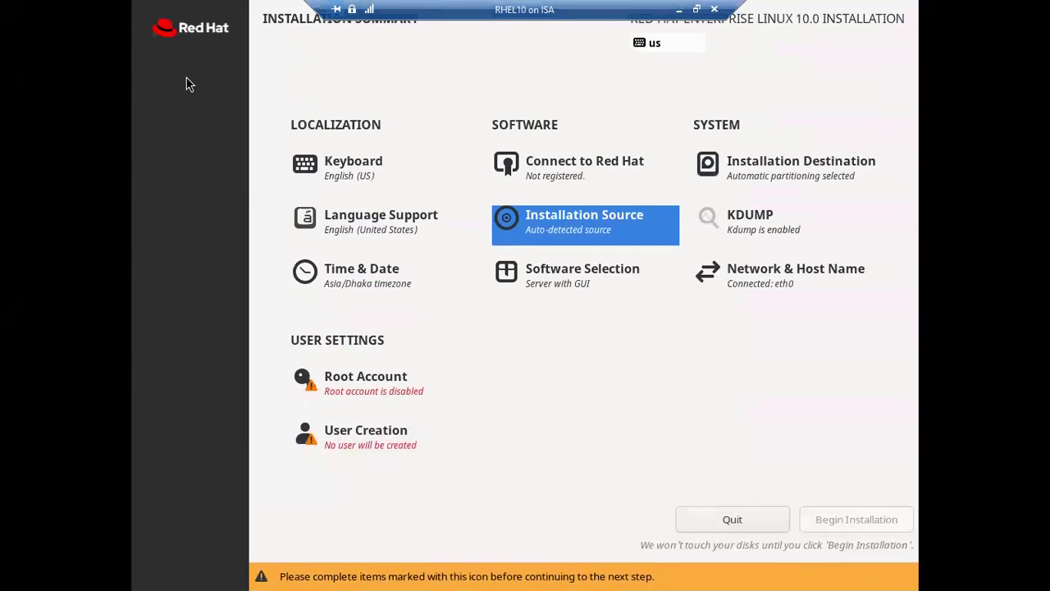
In Software Selection, add DNS Name Server, File and Storage Server, FTP Server and Mail Server.
{"action": "left_click", "coordinate": [552, 287]}
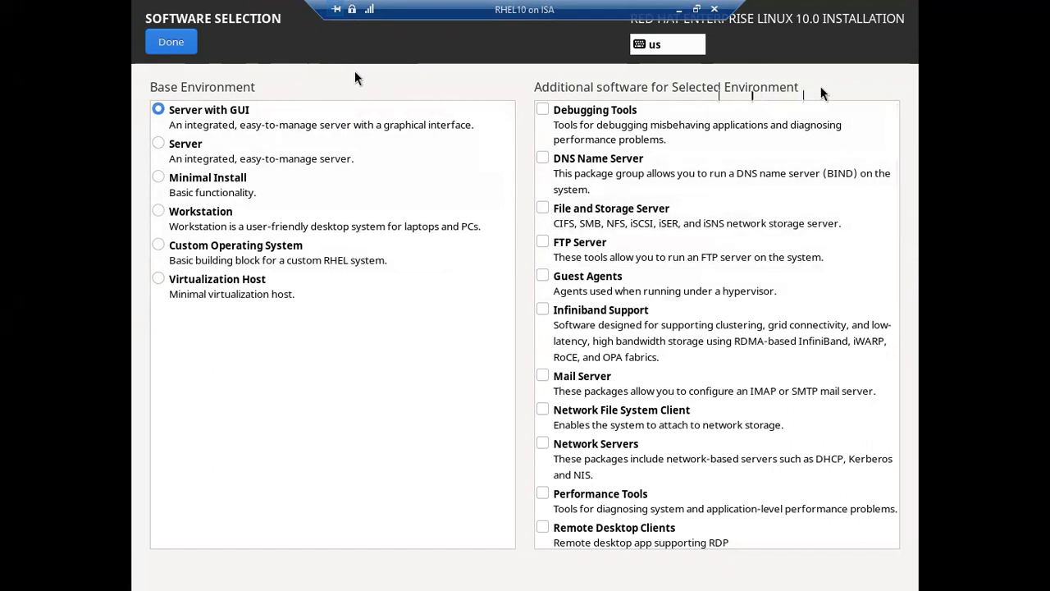
{"action": "left_click", "coordinate": [543, 158]}
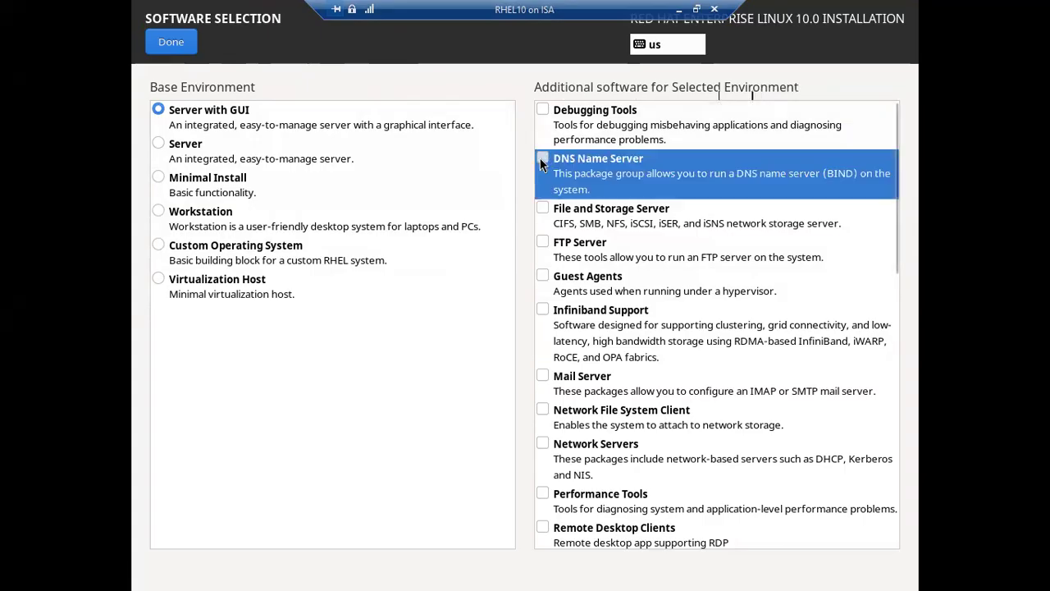
{"action": "left_click", "coordinate": [543, 210]}
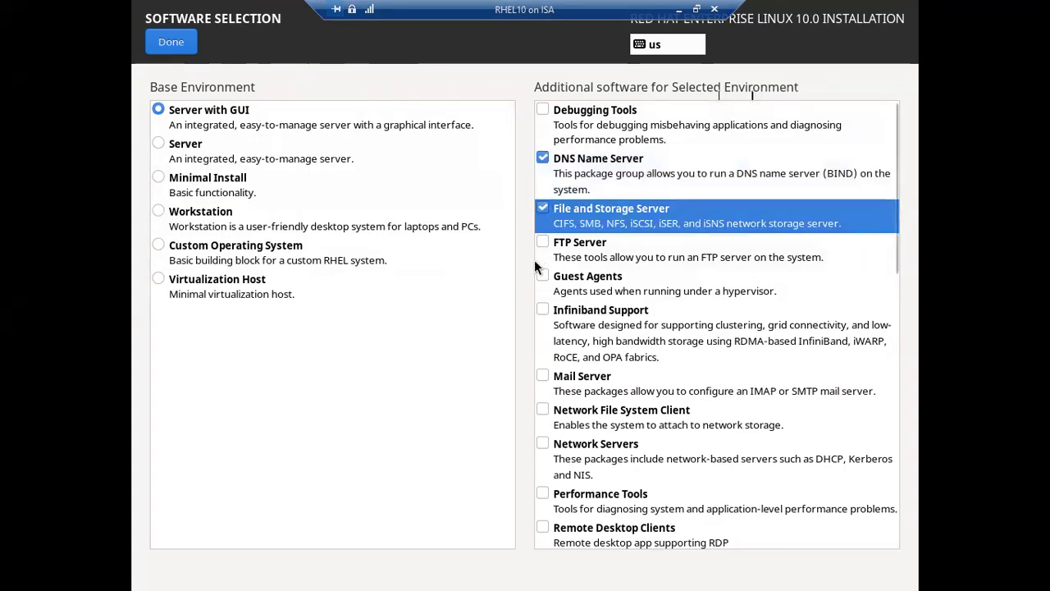
{"action": "left_click", "coordinate": [538, 243]}
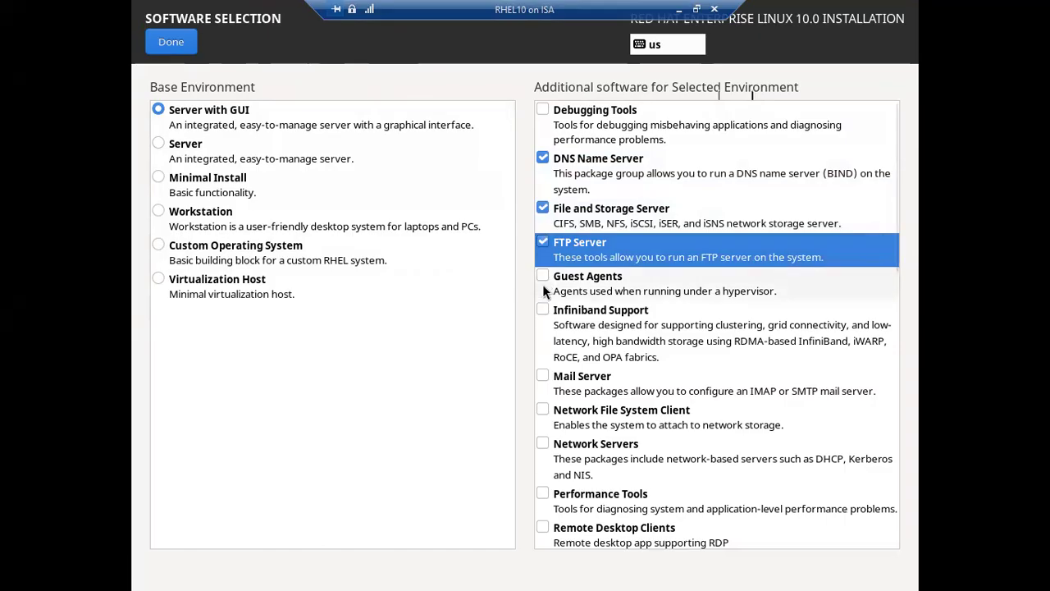
{"action": "scroll", "coordinate": [547, 295], "scroll_direction": "down", "scroll_amount": 2}
{"action": "left_click", "coordinate": [545, 269]}
Also add Remote Desktop Clients, Windows File Server and Basic Web Server, then finish the selection.
{"action": "scroll", "coordinate": [544, 269], "scroll_direction": "down", "scroll_amount": 2}
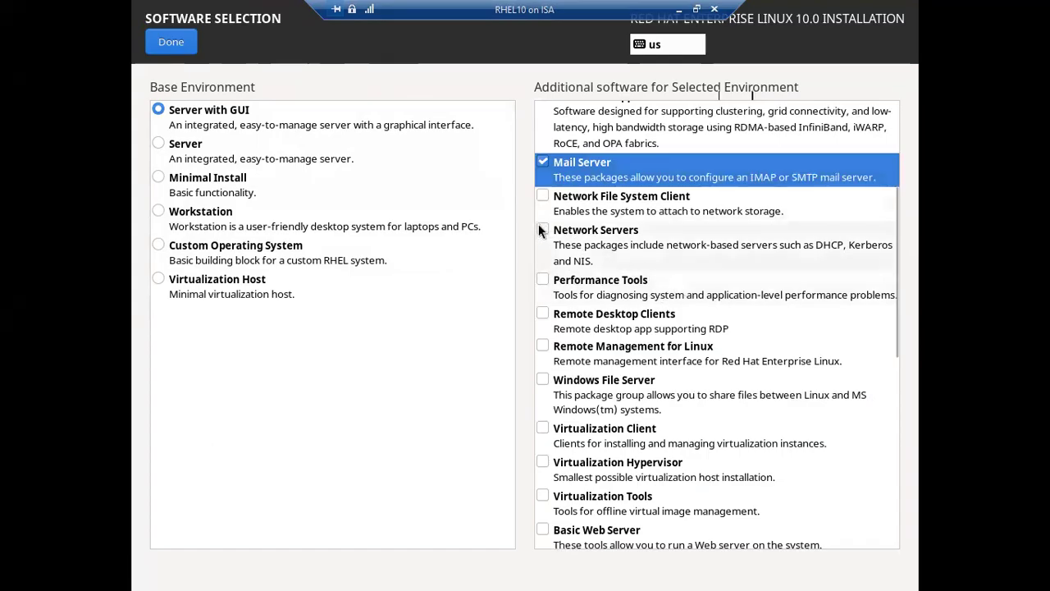
{"action": "left_click", "coordinate": [543, 315]}
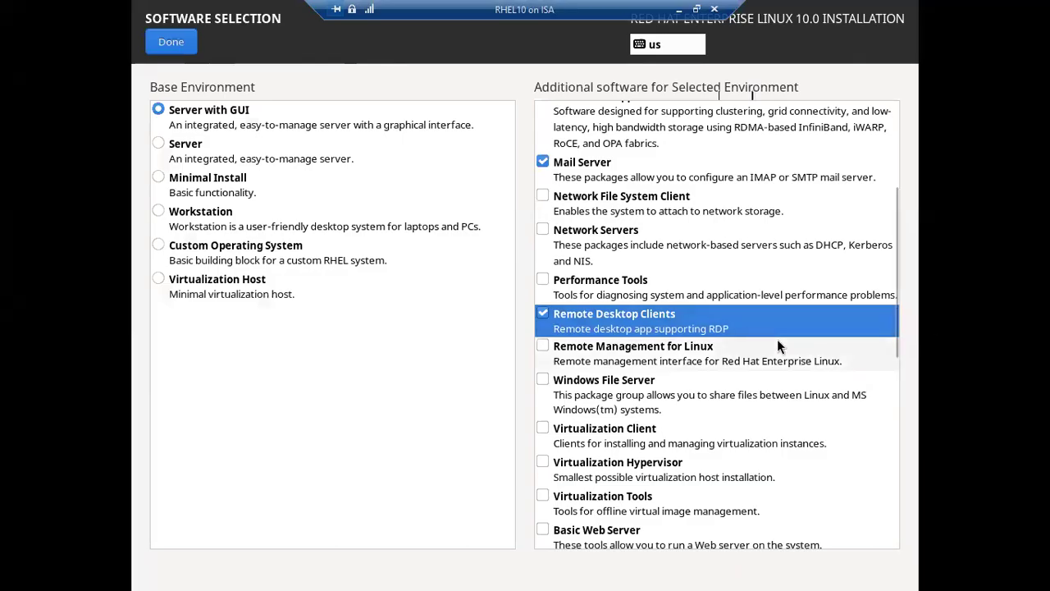
{"action": "scroll", "coordinate": [778, 339], "scroll_direction": "down", "scroll_amount": 3}
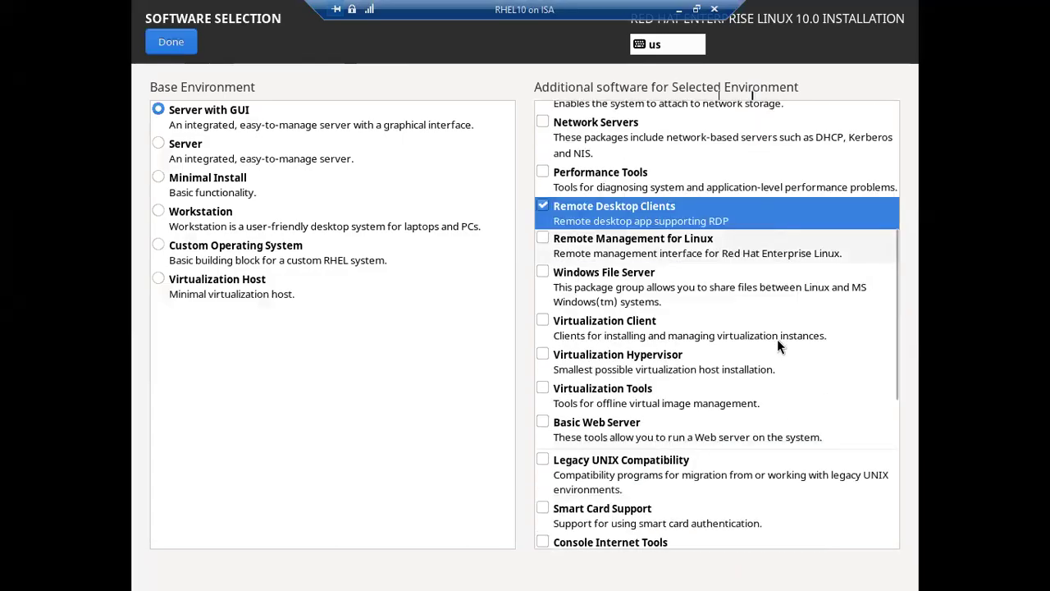
{"action": "left_click", "coordinate": [542, 272]}
{"action": "scroll", "coordinate": [557, 300], "scroll_direction": "down", "scroll_amount": 2}
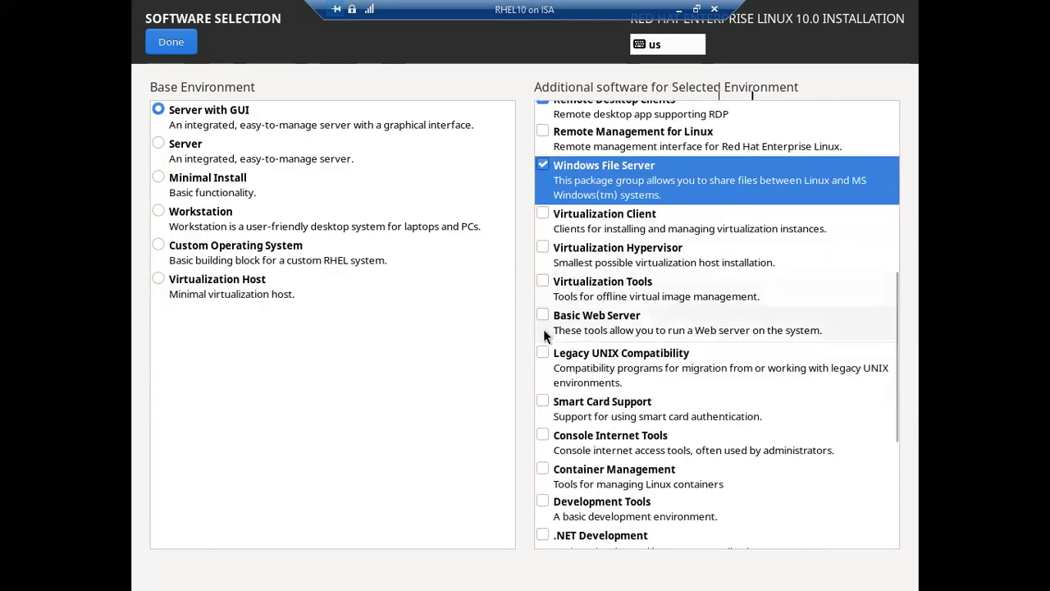
{"action": "scroll", "coordinate": [545, 338], "scroll_direction": "down", "scroll_amount": 2}
{"action": "scroll", "coordinate": [545, 338], "scroll_direction": "down", "scroll_amount": 3}
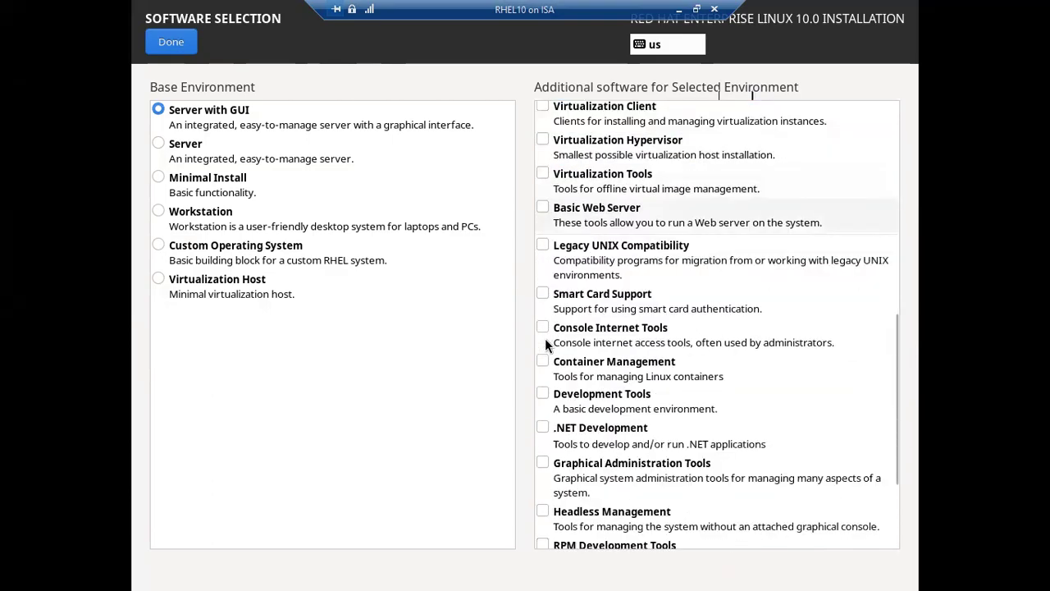
{"action": "scroll", "coordinate": [545, 338], "scroll_direction": "down", "scroll_amount": 1}
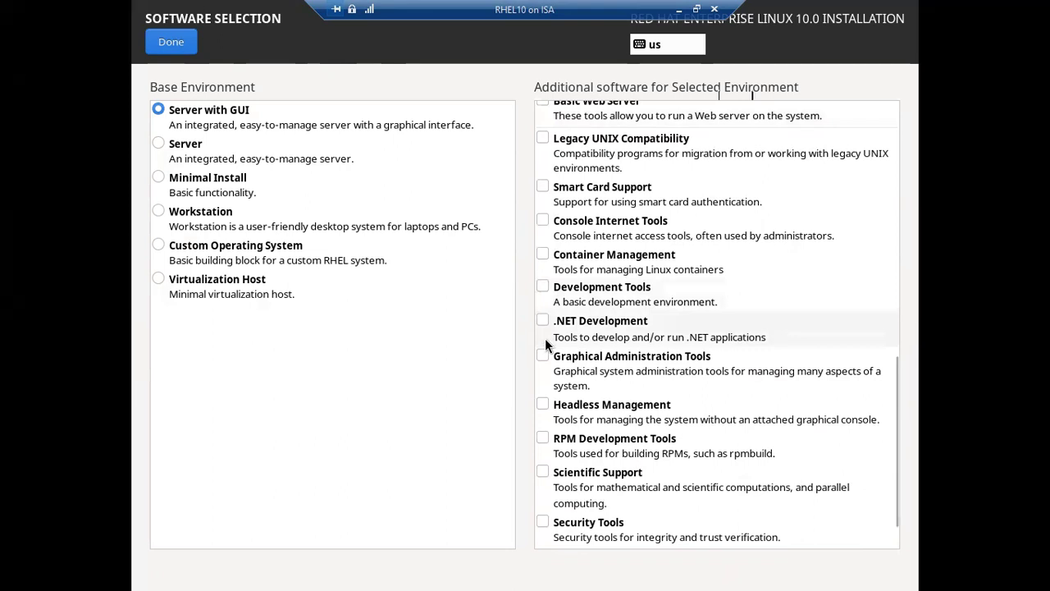
{"action": "scroll", "coordinate": [545, 338], "scroll_direction": "down", "scroll_amount": 1}
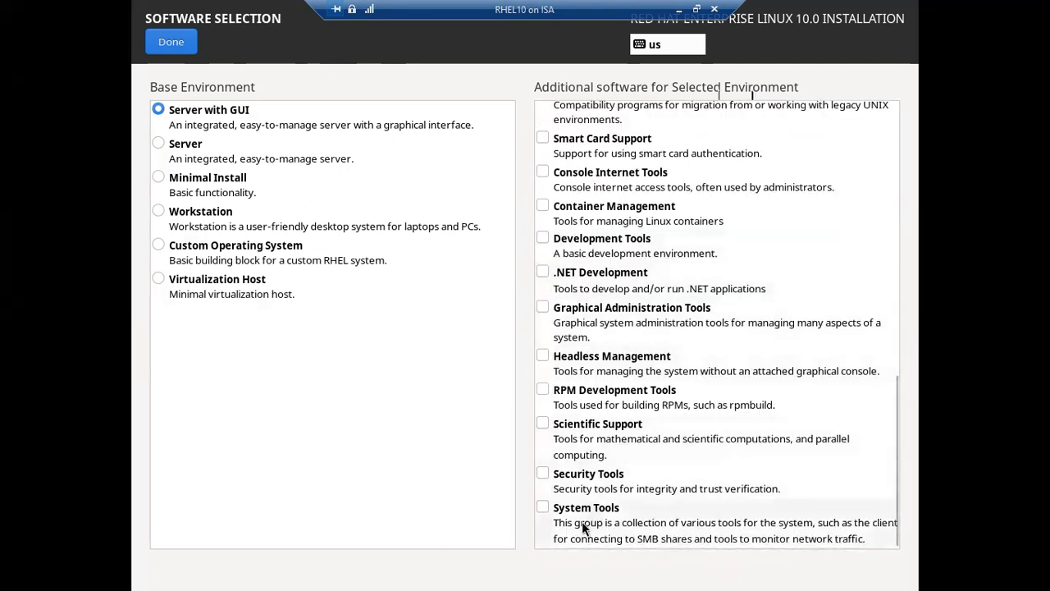
{"action": "scroll", "coordinate": [565, 467], "scroll_direction": "up", "scroll_amount": 5}
{"action": "scroll", "coordinate": [565, 467], "scroll_direction": "down", "scroll_amount": 4}
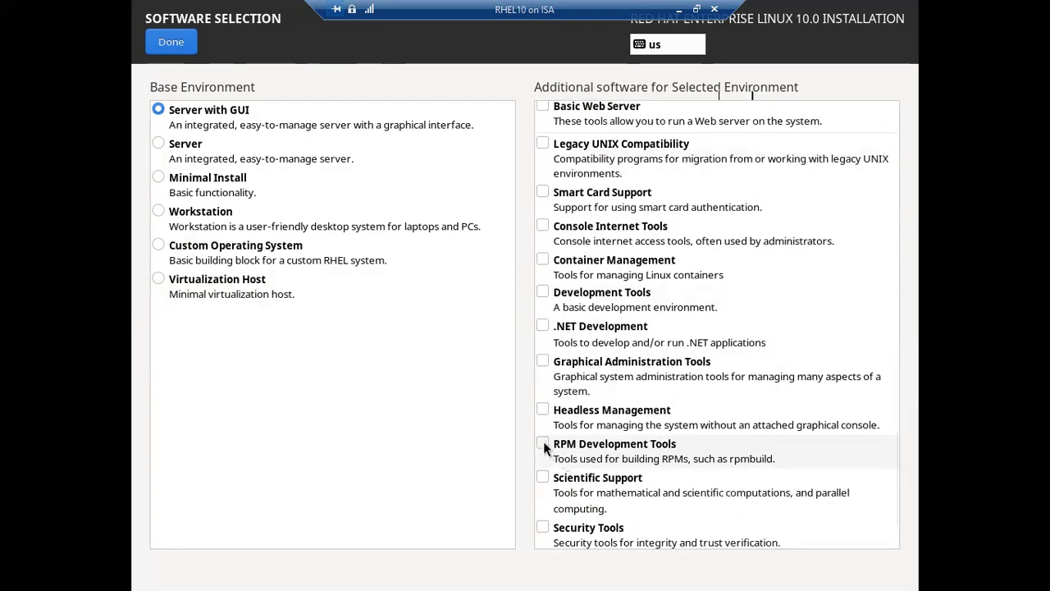
{"action": "scroll", "coordinate": [543, 441], "scroll_direction": "up", "scroll_amount": 3}
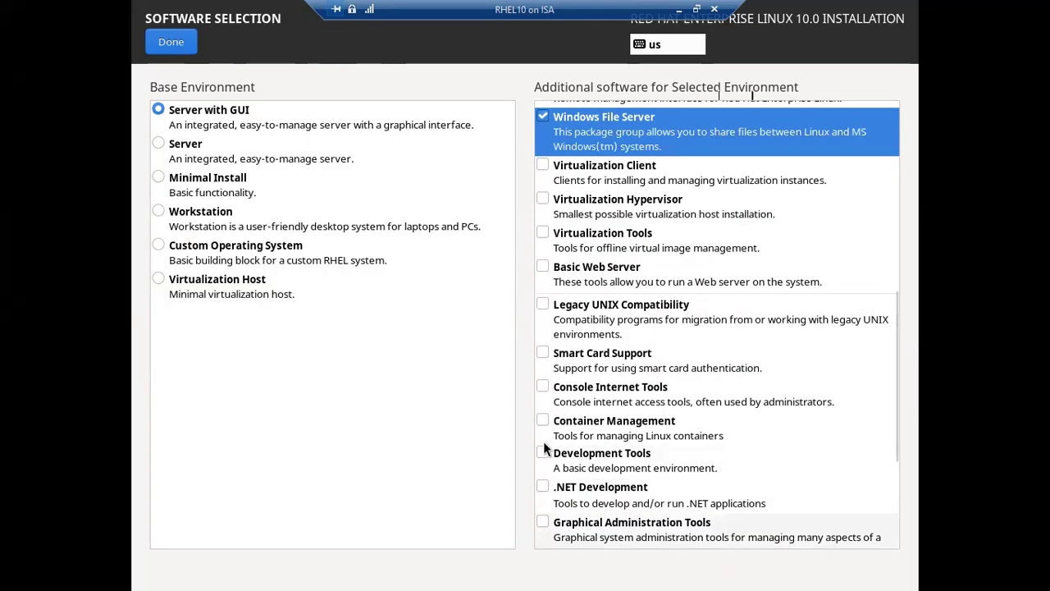
{"action": "left_click", "coordinate": [543, 265]}
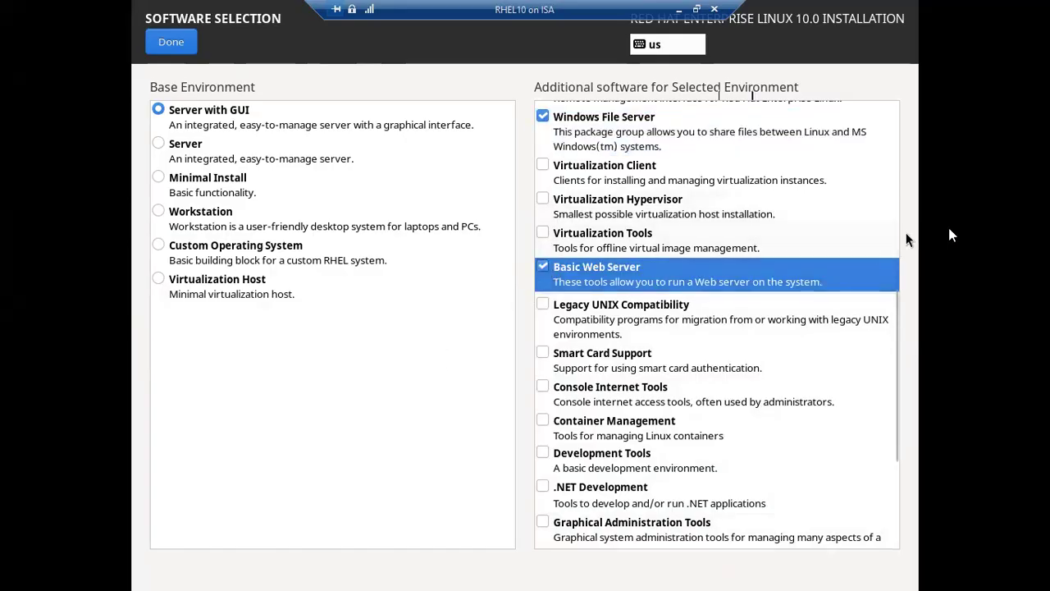
{"action": "scroll", "coordinate": [898, 218], "scroll_direction": "up", "scroll_amount": 6}
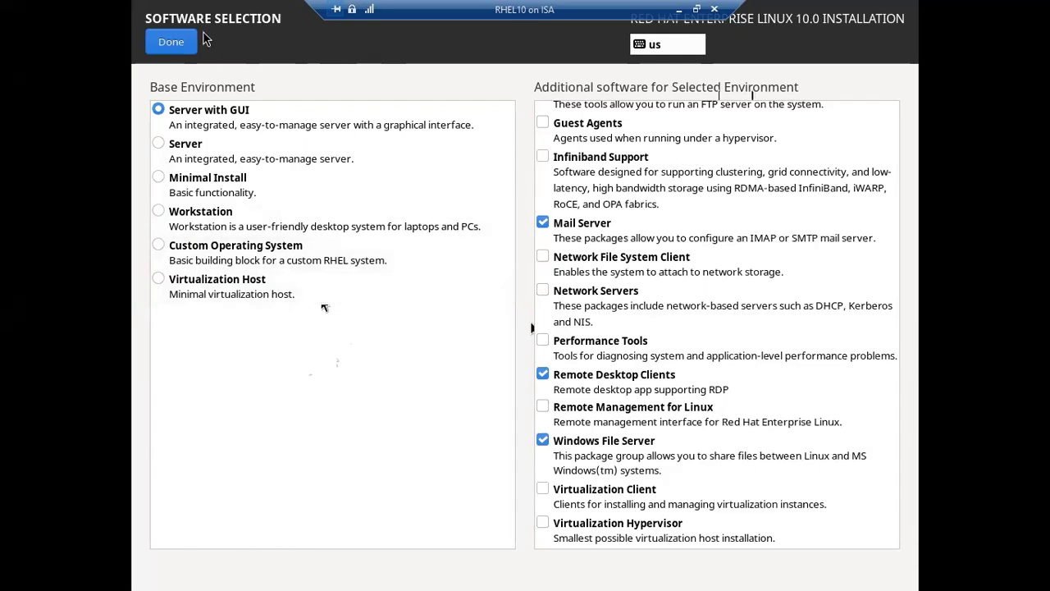
{"action": "left_click", "coordinate": [172, 42]}
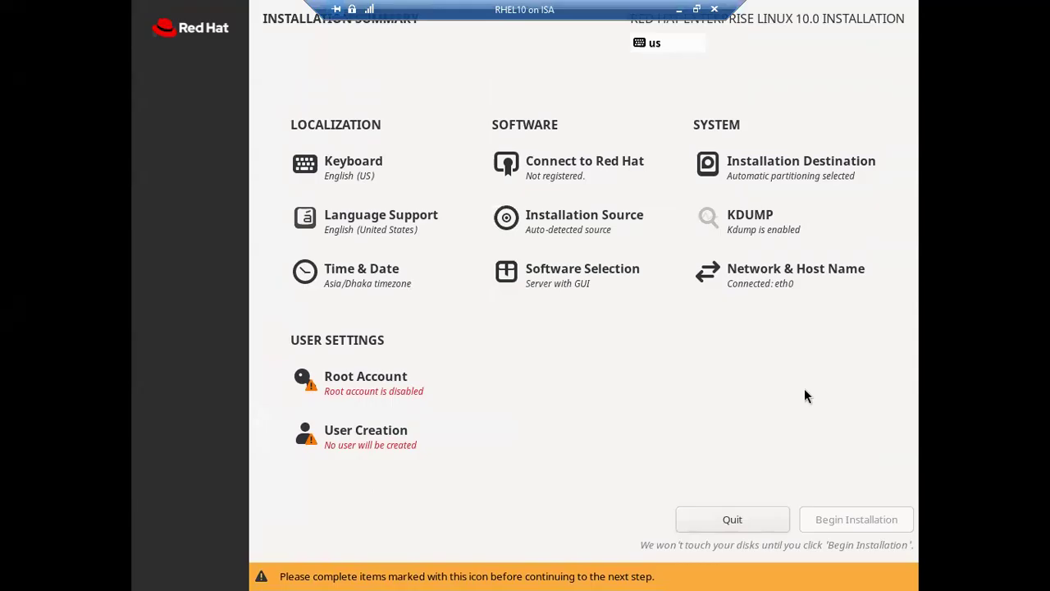
In Network & Host Name, switch the eth0 connection off.
{"action": "left_click", "coordinate": [758, 283]}
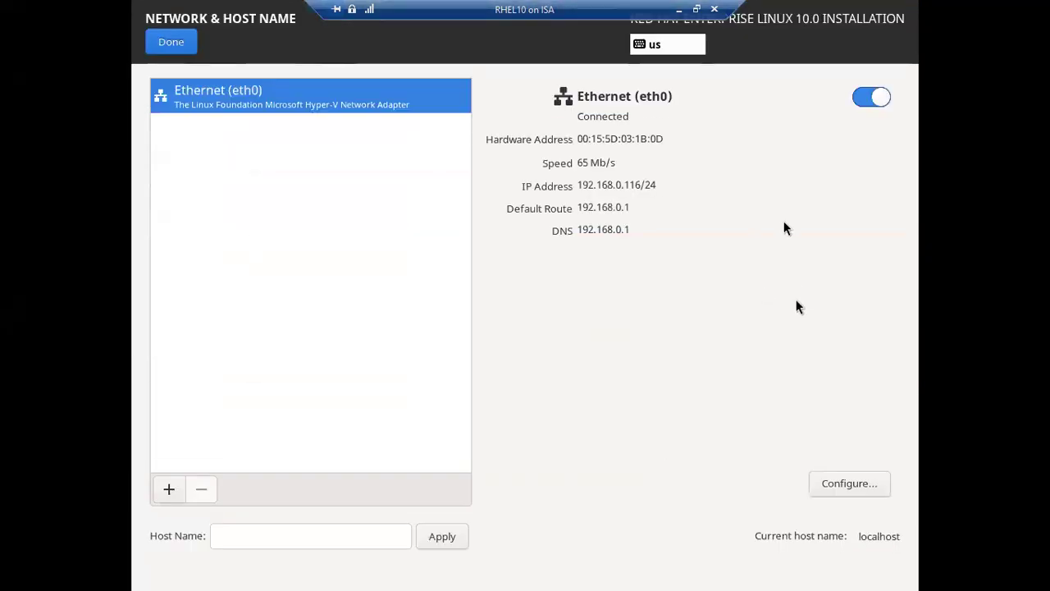
{"action": "left_click", "coordinate": [834, 482]}
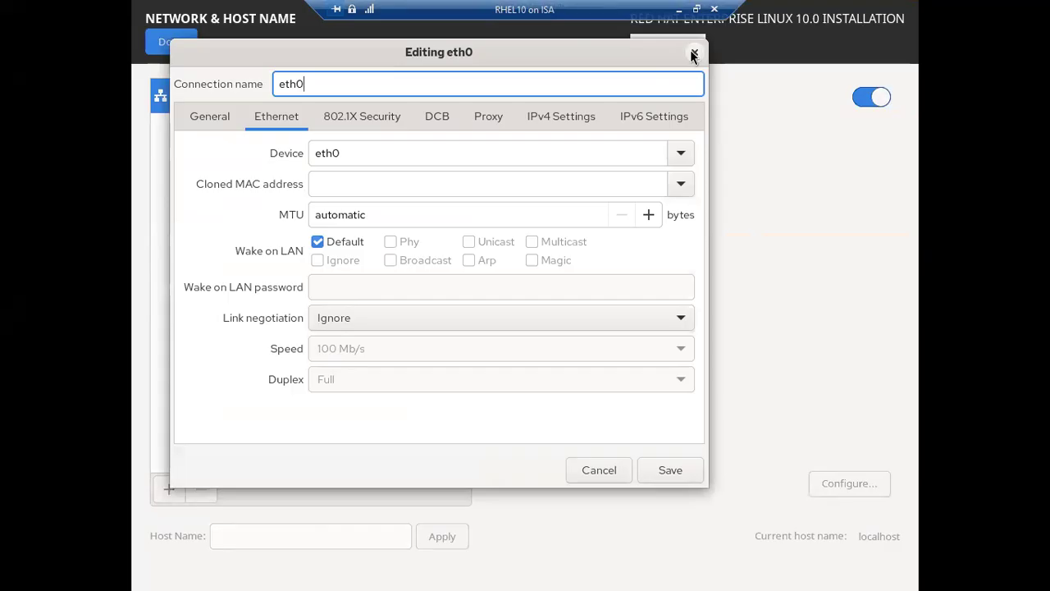
{"action": "left_click", "coordinate": [692, 55]}
{"action": "left_click", "coordinate": [862, 99]}
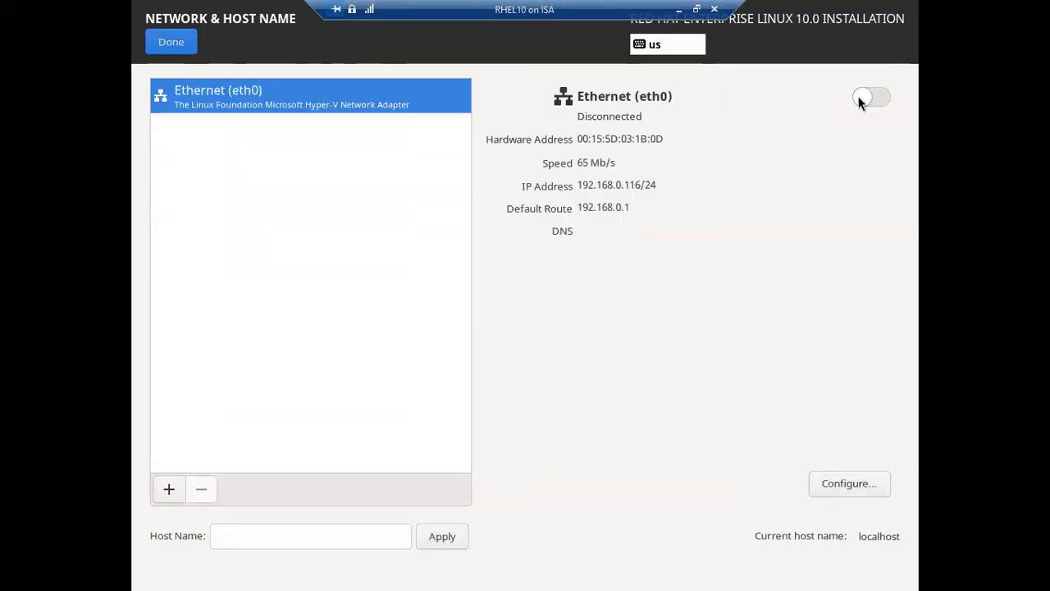
Set eth0 IPv4 to Manual: address 192.168.0.110, netmask 255.255.255.0, gateway 192.168.0.1.
{"action": "left_click", "coordinate": [837, 489]}
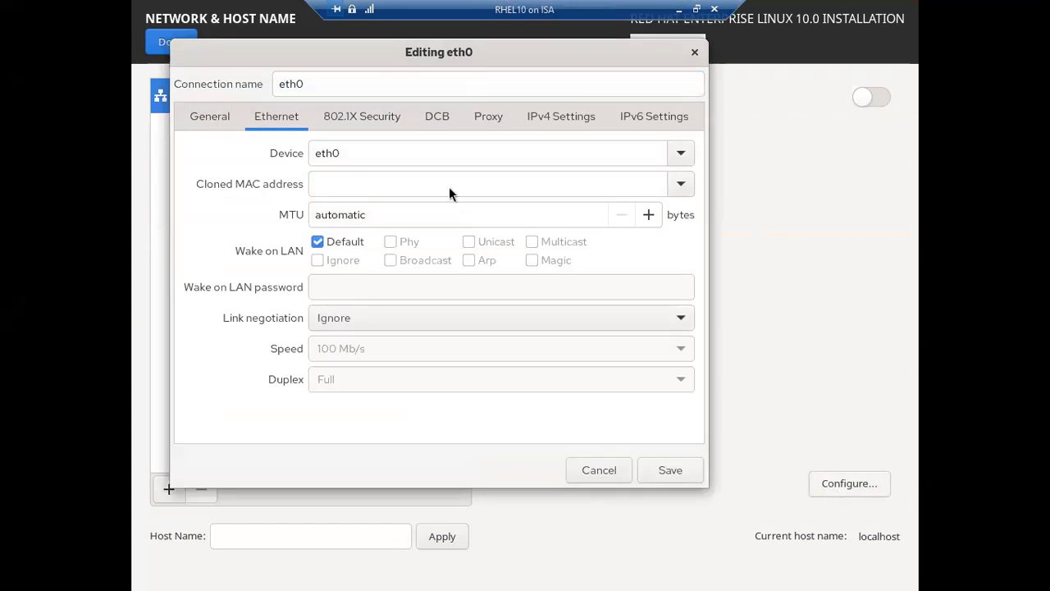
{"action": "left_click", "coordinate": [542, 123]}
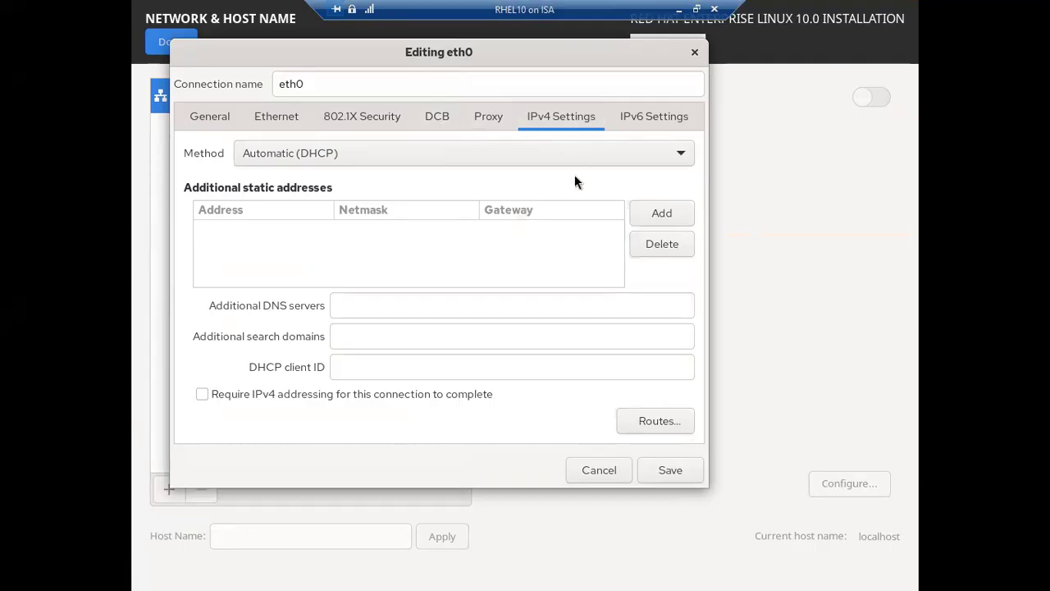
{"action": "left_click", "coordinate": [356, 156]}
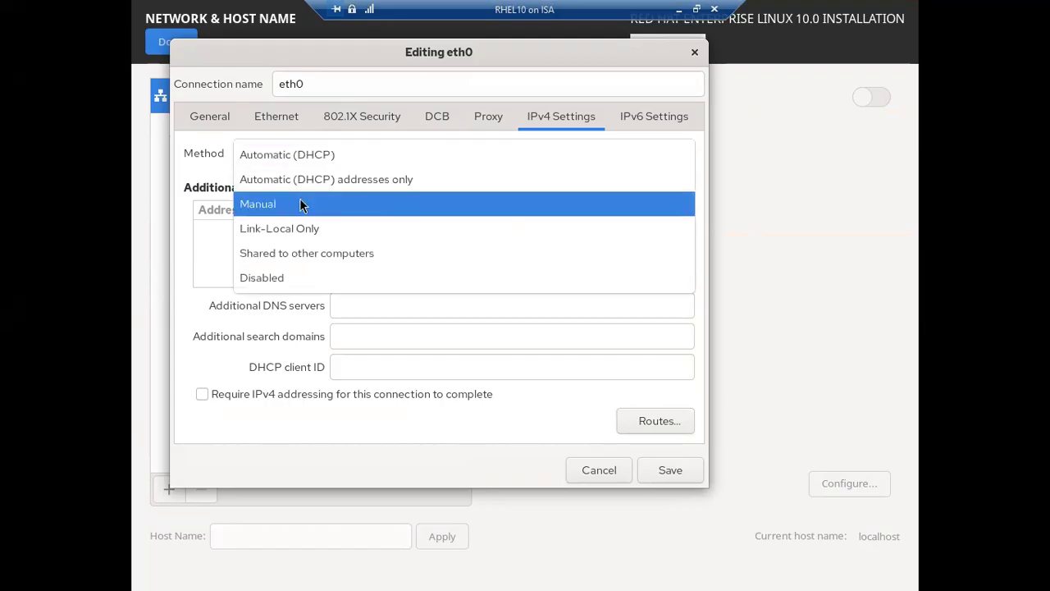
{"action": "left_click", "coordinate": [272, 210]}
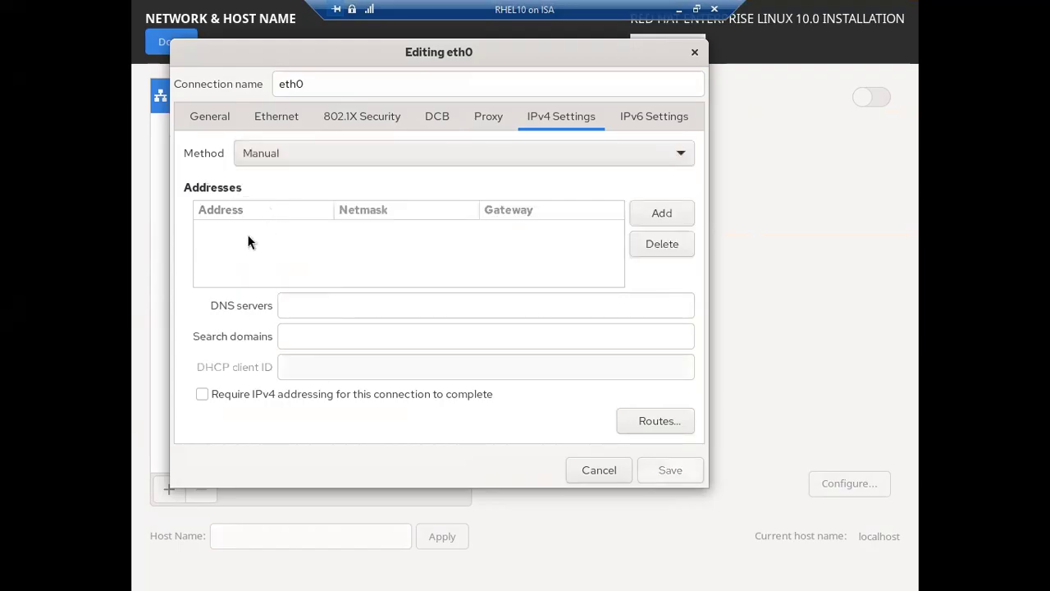
{"action": "left_click", "coordinate": [663, 214]}
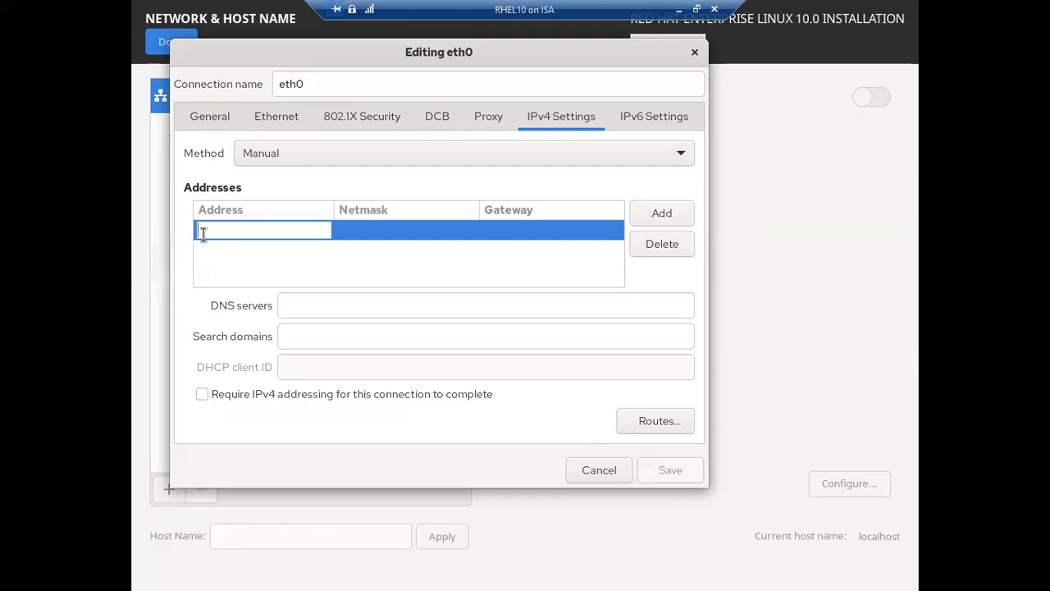
{"action": "type", "text": "19"}
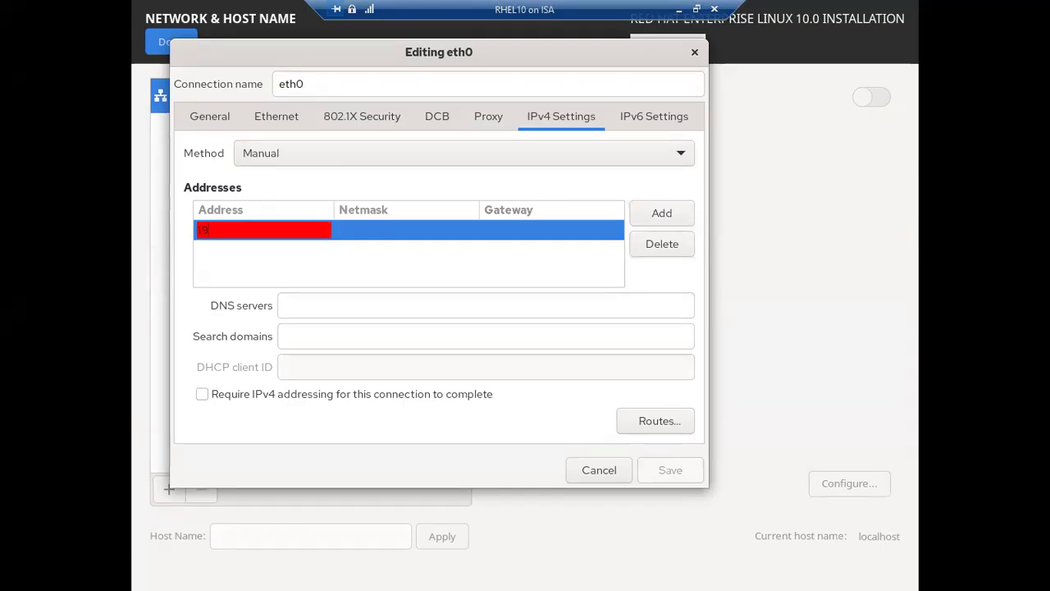
{"action": "type", "text": "2.168.0.110"}
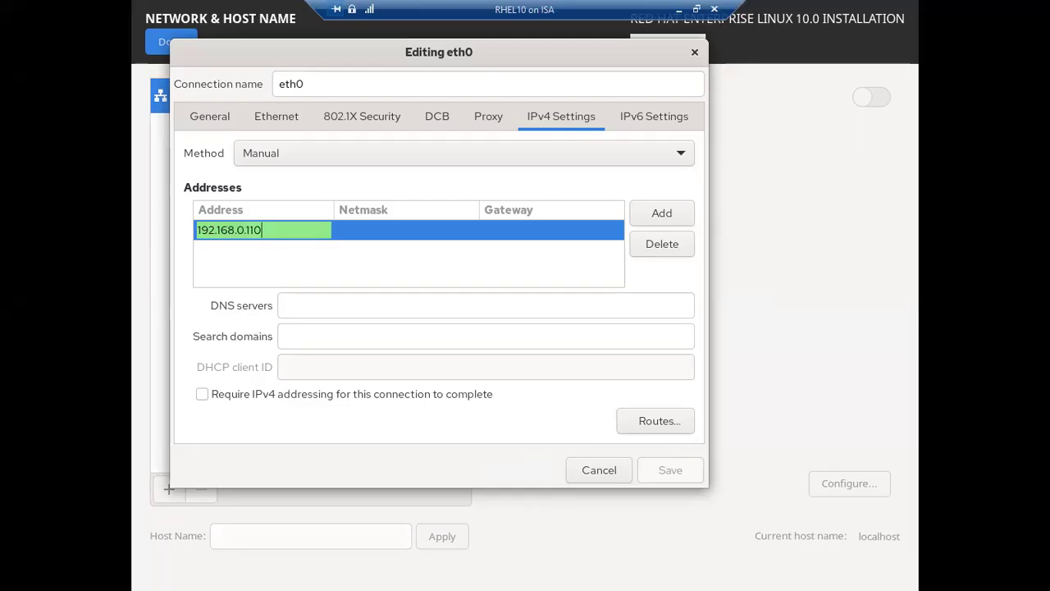
{"action": "left_click", "coordinate": [367, 230]}
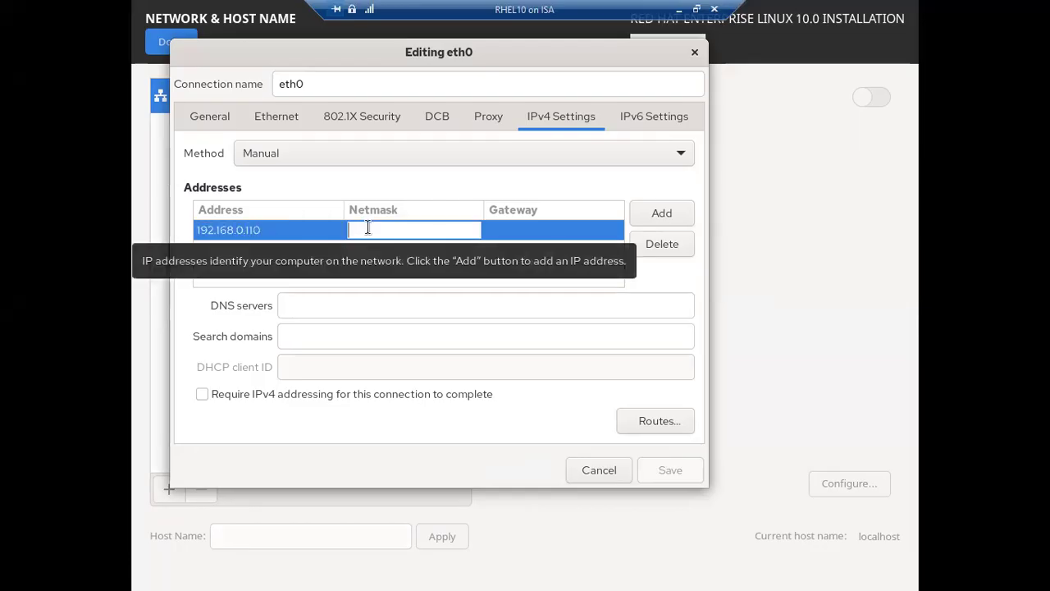
{"action": "type", "text": "244"}
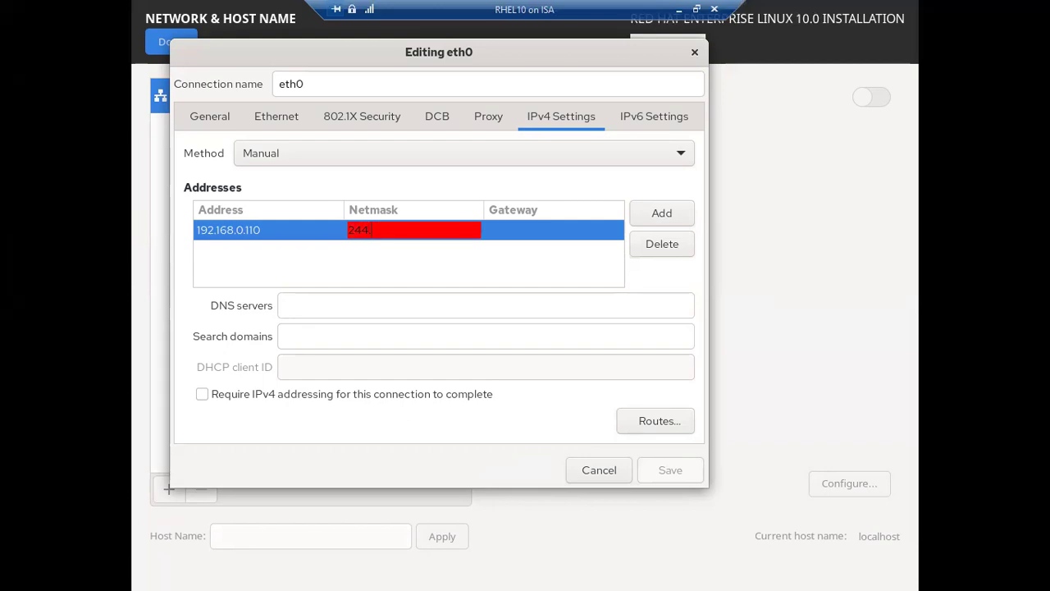
{"action": "key", "text": "BackSpace"}
{"action": "key", "text": "BackSpace"}
{"action": "type", "text": "55.255.255.0"}
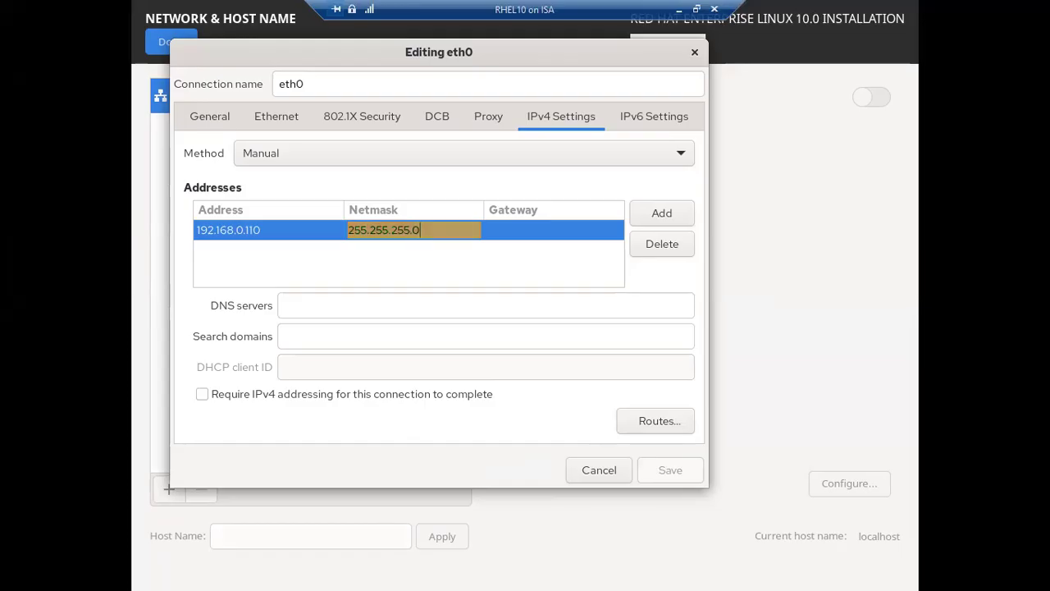
{"action": "left_click", "coordinate": [538, 232]}
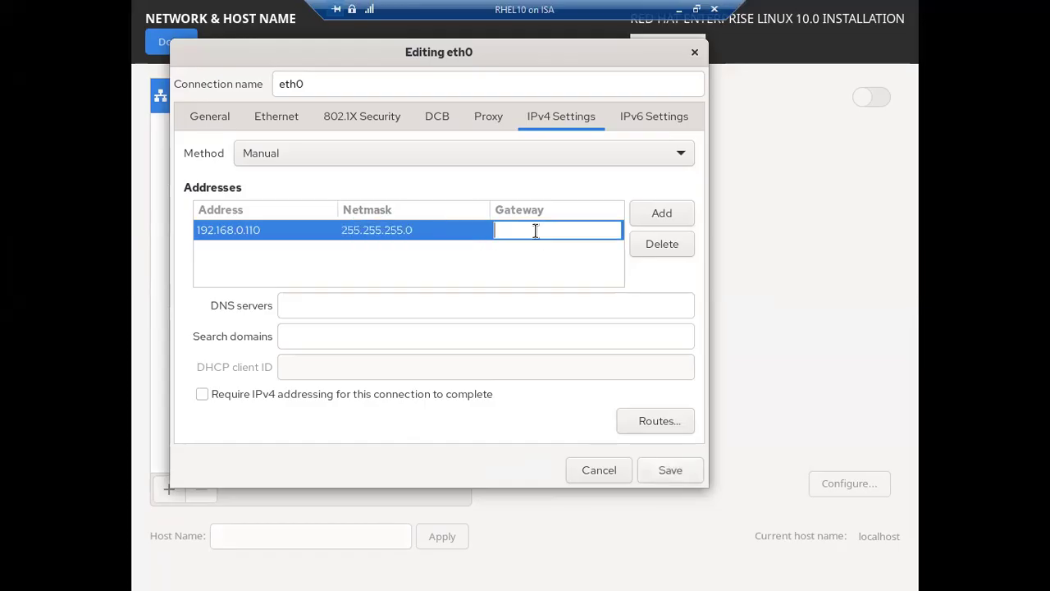
{"action": "type", "text": "192.168.0.1"}
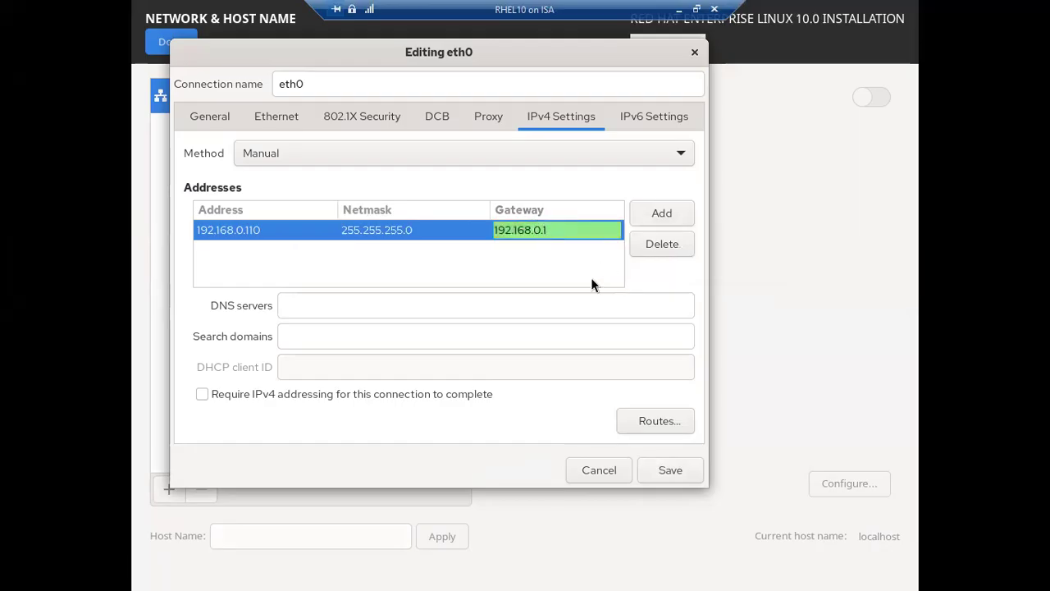
Enter DNS servers 8.8.8.8,8.8.4.4 for eth0, correcting the mistyped comma.
{"action": "left_click", "coordinate": [352, 307]}
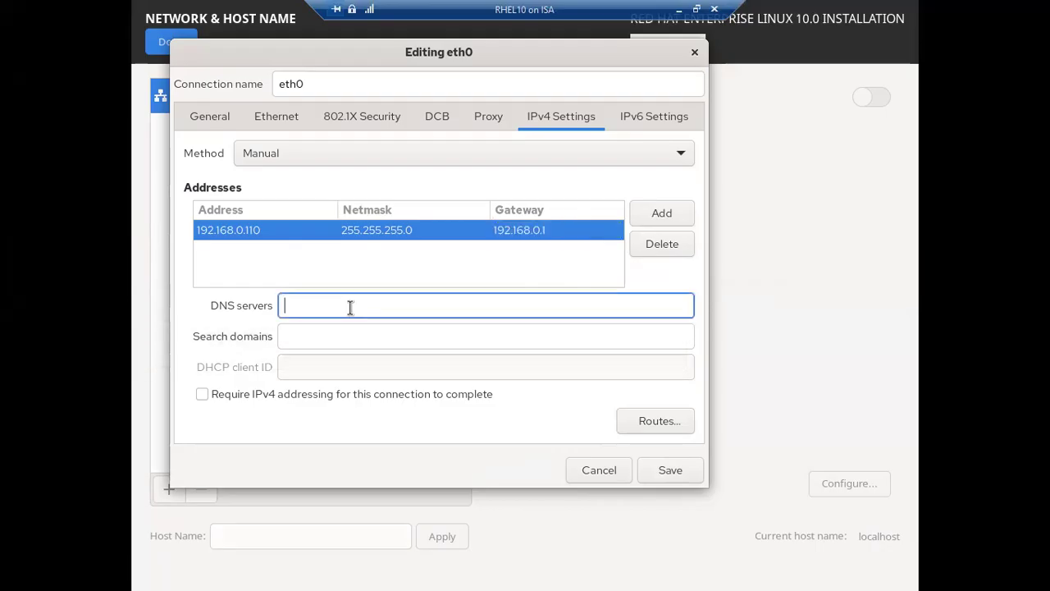
{"action": "type", "text": "8"}
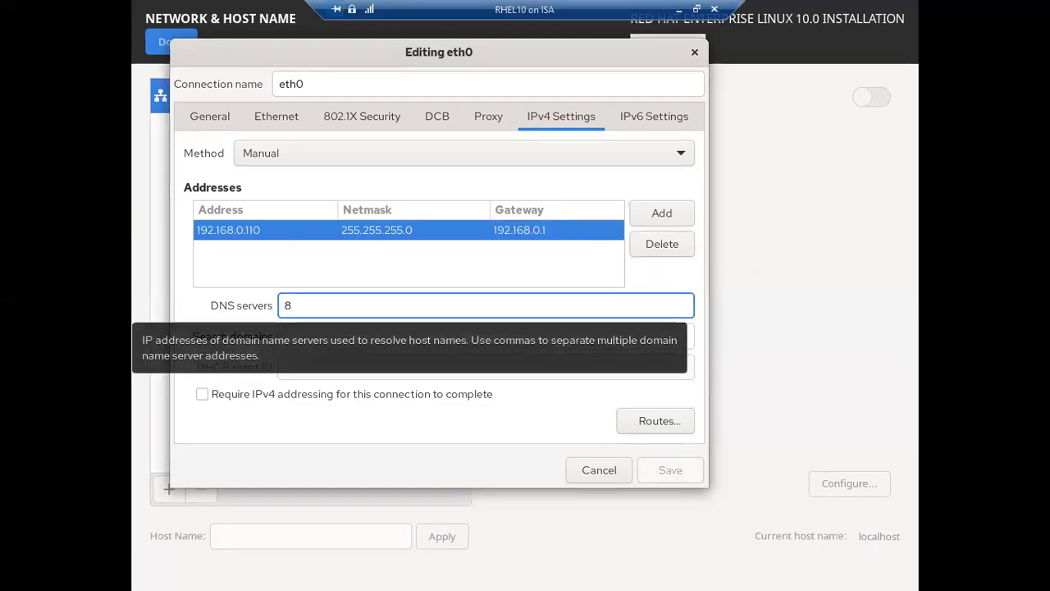
{"action": "type", "text": ",8"}
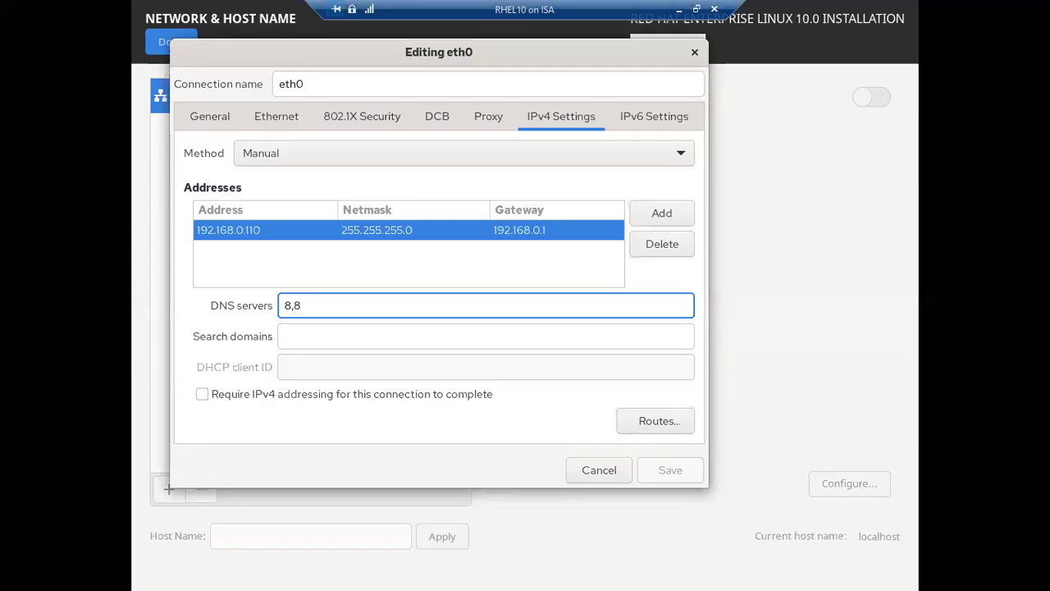
{"action": "type", "text": ".8.8"}
{"action": "key", "text": "Left"}
{"action": "key", "text": "Left"}
{"action": "key", "text": "Left"}
{"action": "key", "text": "Left"}
{"action": "key", "text": "Left"}
{"action": "key", "text": "BackSpace"}
{"action": "type", "text": "."}
{"action": "key", "text": "Right"}
{"action": "key", "text": "Right"}
{"action": "key", "text": "Right"}
{"action": "key", "text": "Right"}
{"action": "key", "text": "Right"}
{"action": "key", "text": "Right"}
{"action": "type", "text": ","}
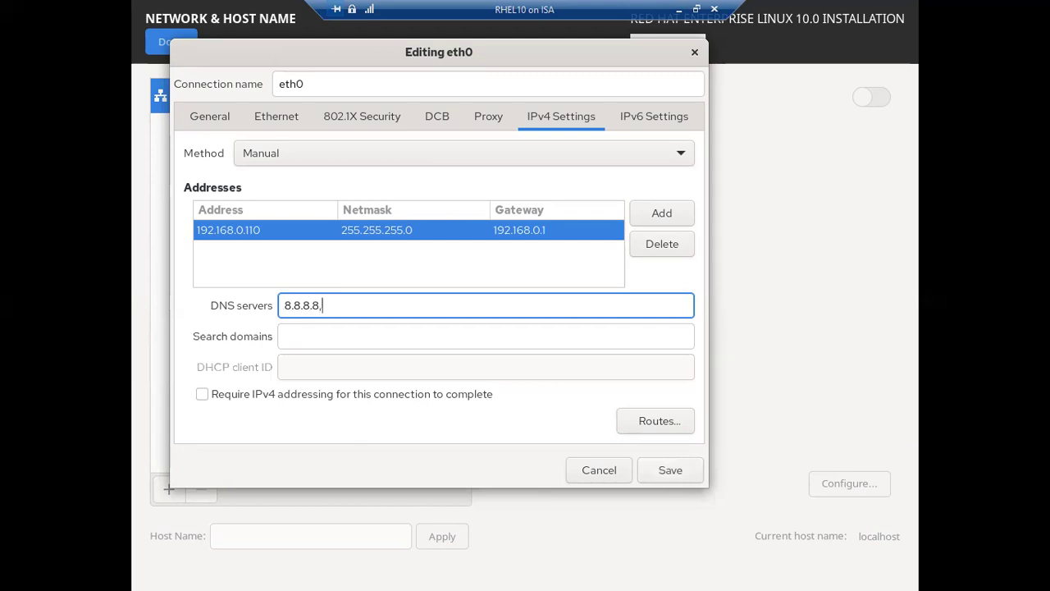
{"action": "type", "text": "8.8.4.4"}
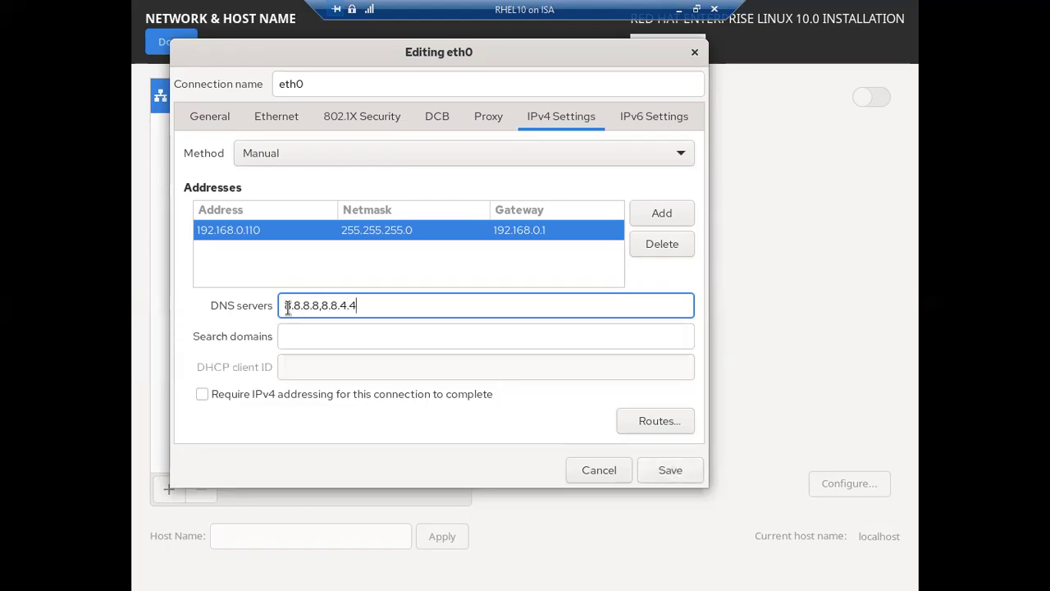
{"action": "left_click_drag", "start_coordinate": [319, 307], "coordinate": [368, 306]}
{"action": "left_click", "coordinate": [324, 307]}
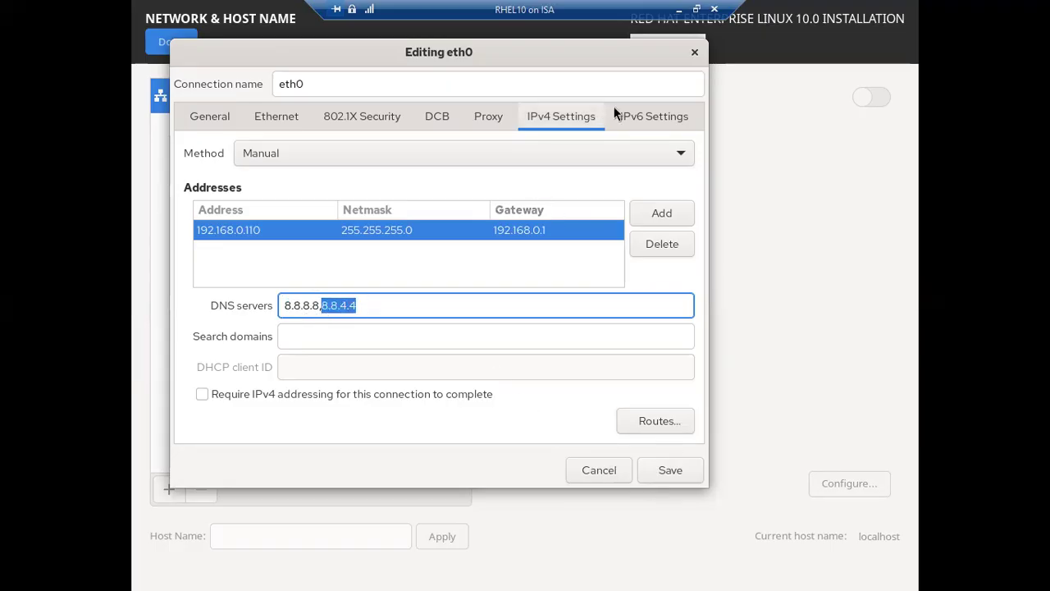
Set eth0's IPv6 method to Disabled, save, switch eth0 on, and reopen its Configure dialog.
{"action": "left_click", "coordinate": [641, 111]}
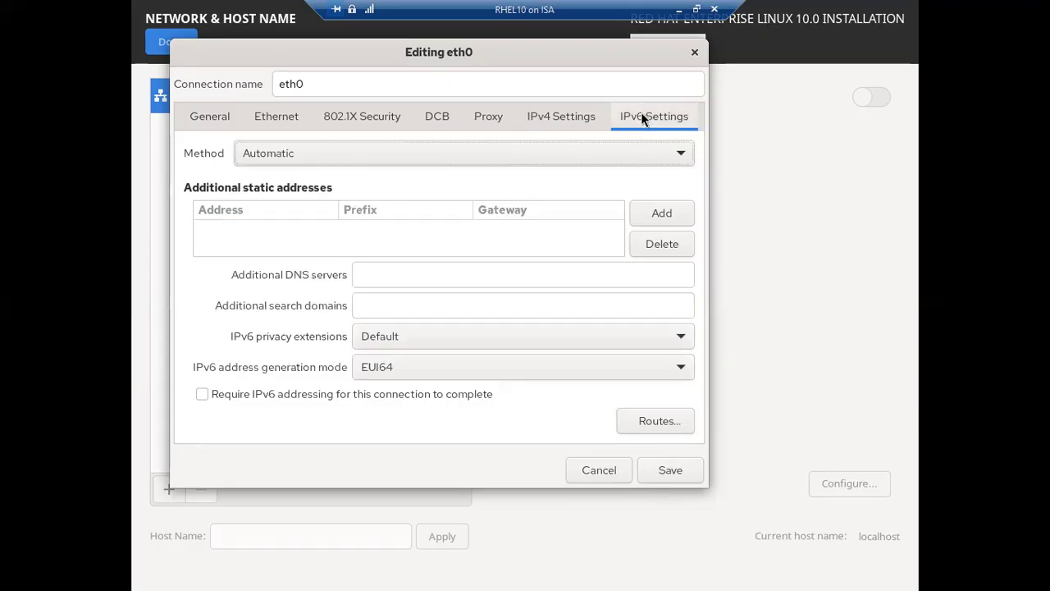
{"action": "left_click", "coordinate": [309, 154]}
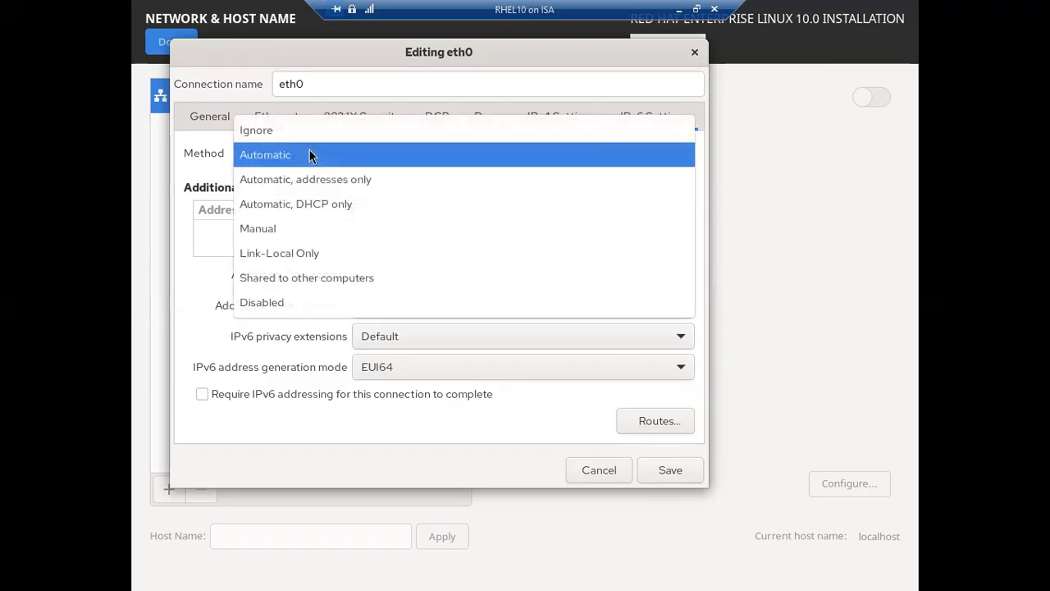
{"action": "left_click", "coordinate": [276, 305]}
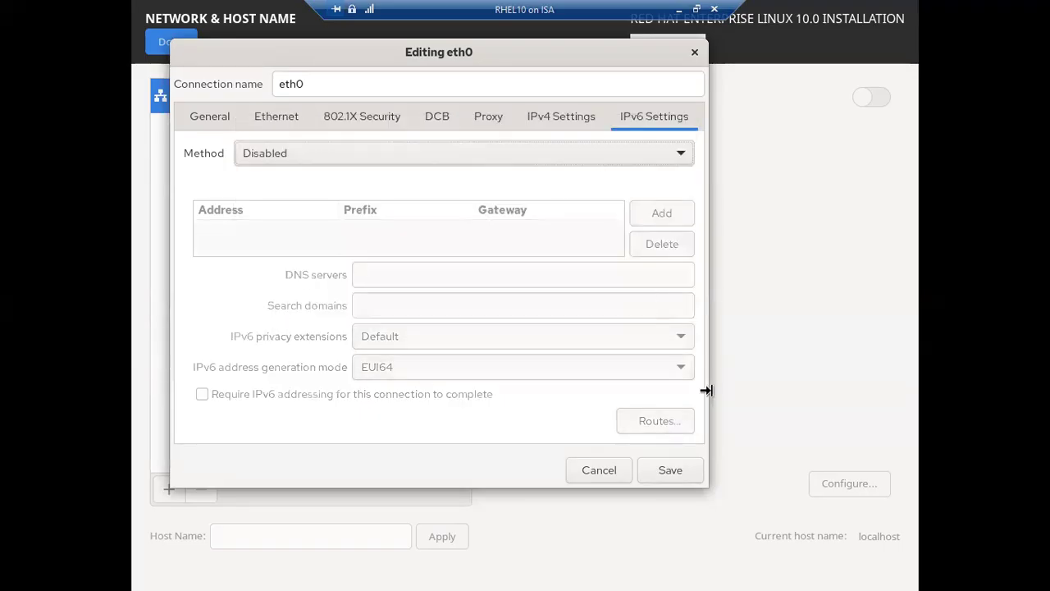
{"action": "left_click", "coordinate": [668, 470]}
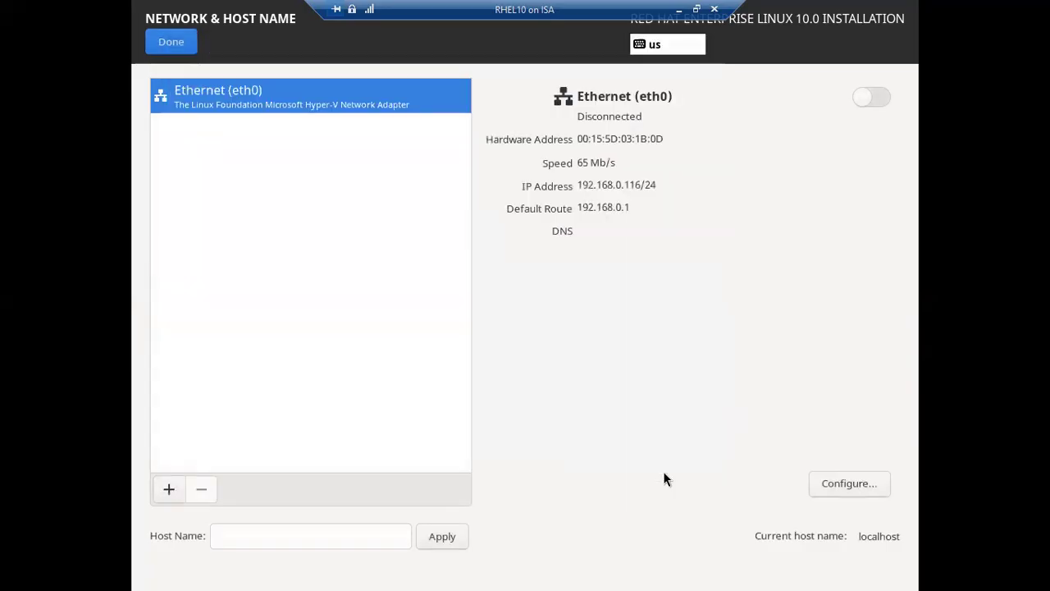
{"action": "left_click", "coordinate": [874, 97]}
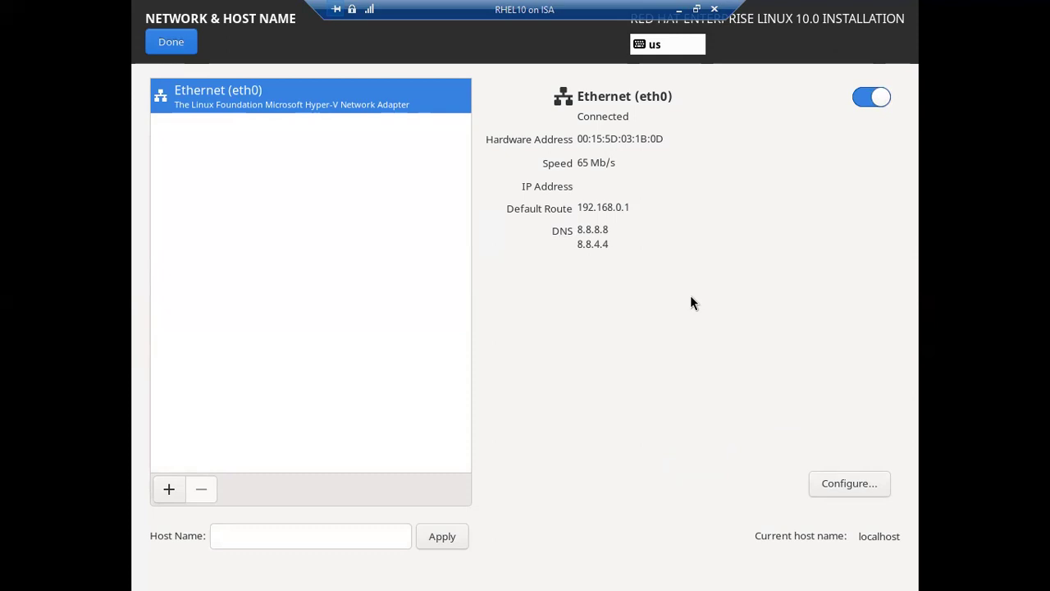
{"action": "left_click", "coordinate": [851, 484]}
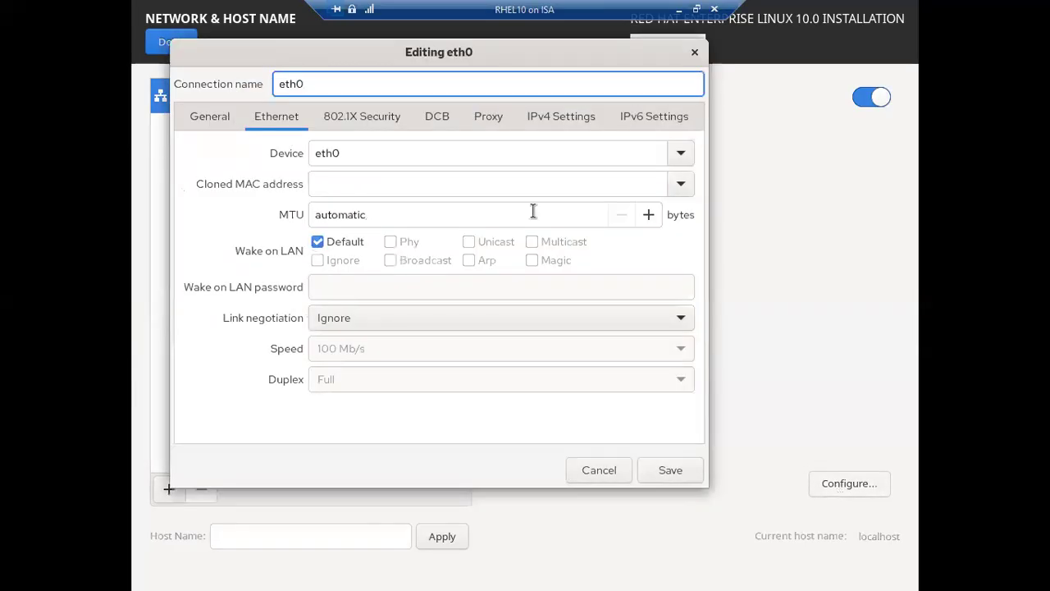
Change eth0's IPv4 address from 192.168.0.110 to 192.168.0.50 and save.
{"action": "left_click", "coordinate": [558, 117]}
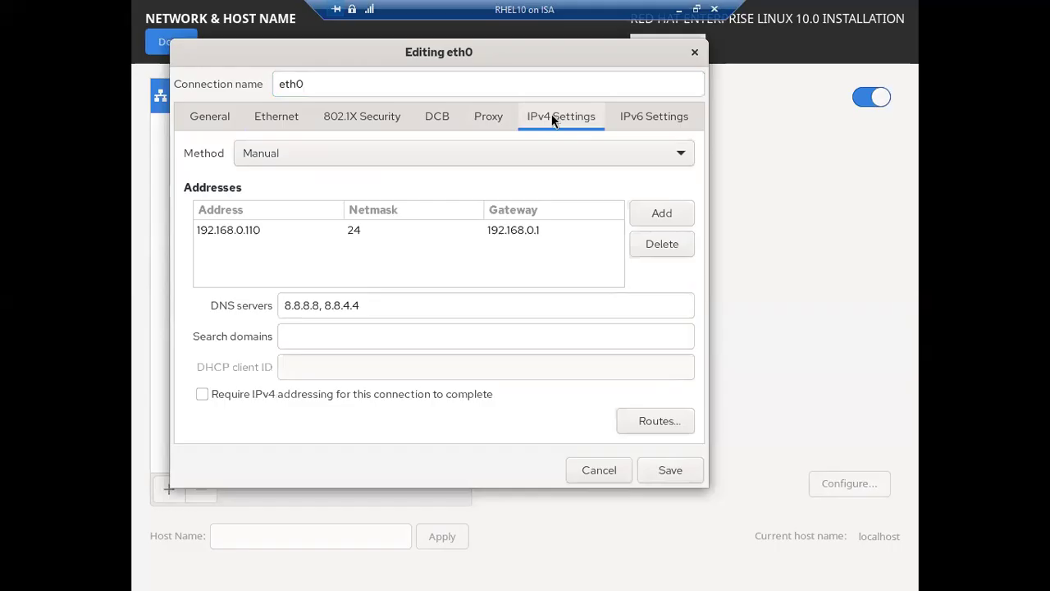
{"action": "double_click", "coordinate": [246, 229]}
{"action": "left_click", "coordinate": [263, 233]}
{"action": "key", "text": "BackSpace"}
{"action": "key", "text": "BackSpace"}
{"action": "key", "text": "BackSpace"}
{"action": "type", "text": "50"}
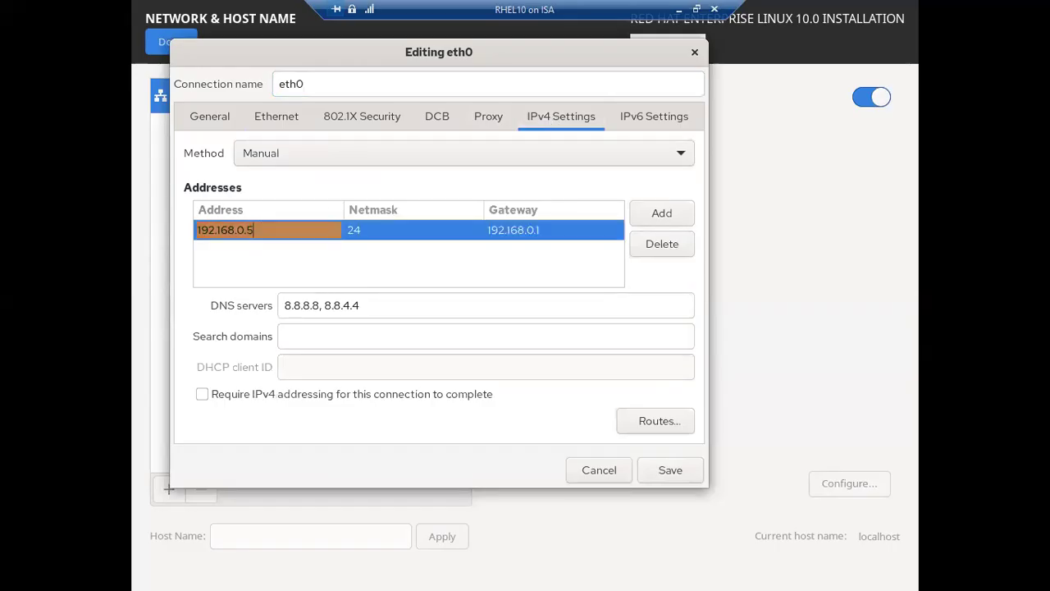
{"action": "left_click", "coordinate": [666, 469]}
Toggle the eth0 switch to reconnect it, then return to the Installation Summary.
{"action": "left_click", "coordinate": [871, 97]}
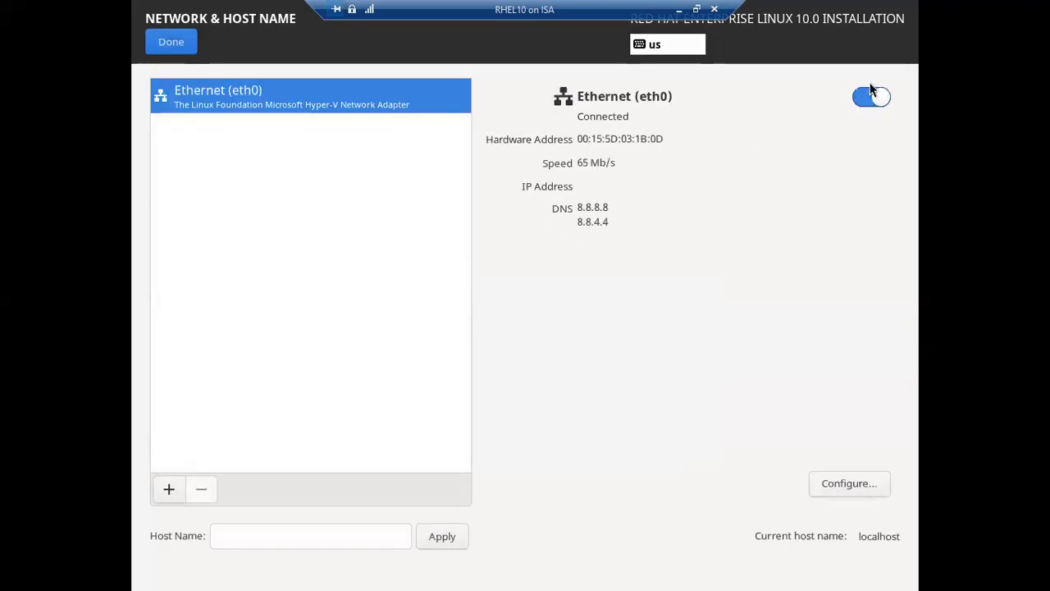
{"action": "left_click", "coordinate": [870, 98]}
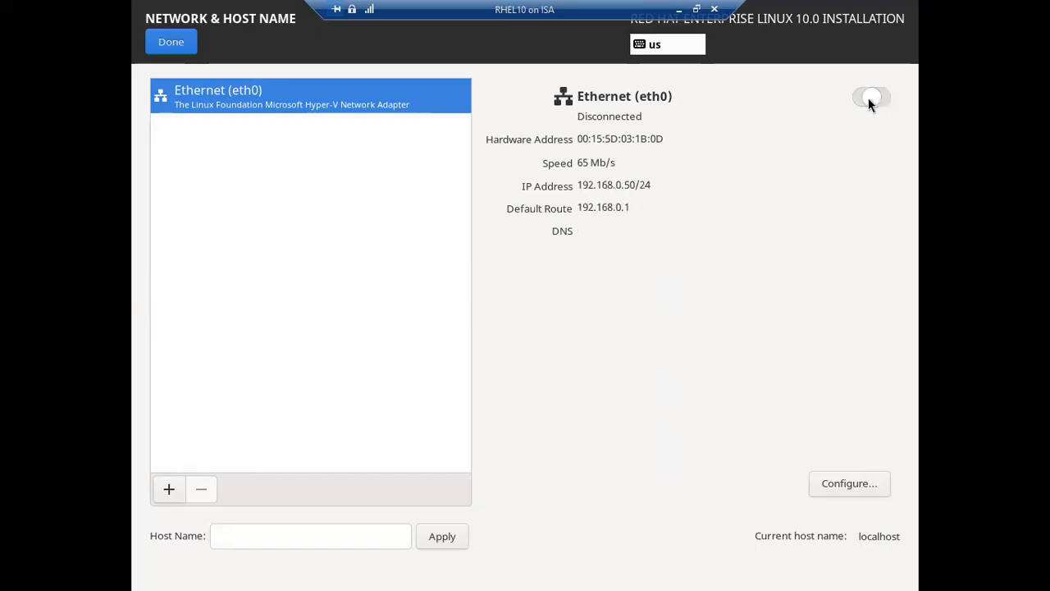
{"action": "left_click", "coordinate": [870, 98]}
{"action": "left_click", "coordinate": [868, 98]}
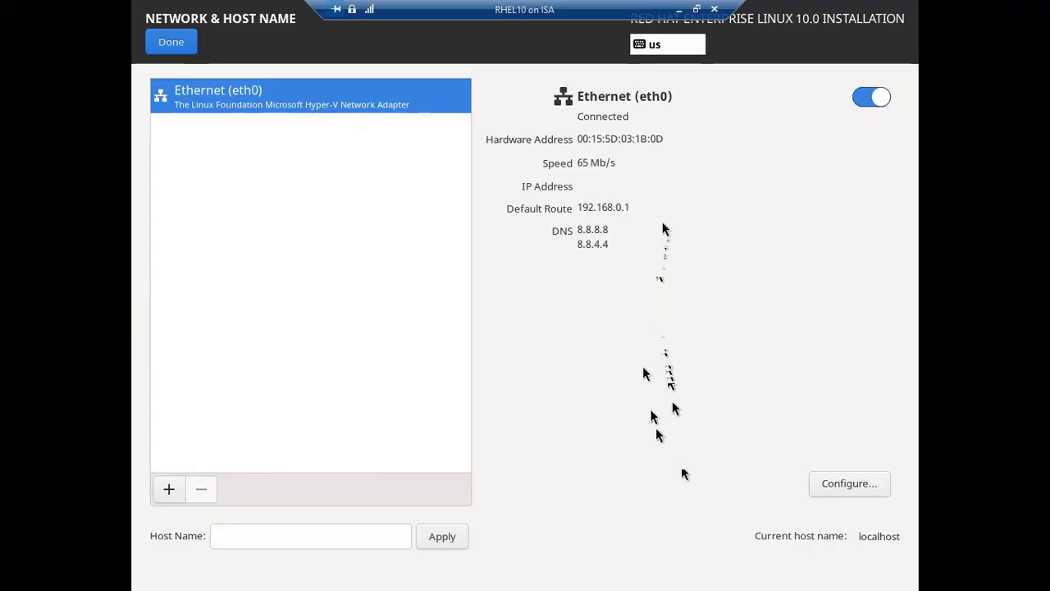
{"action": "left_click", "coordinate": [165, 41]}
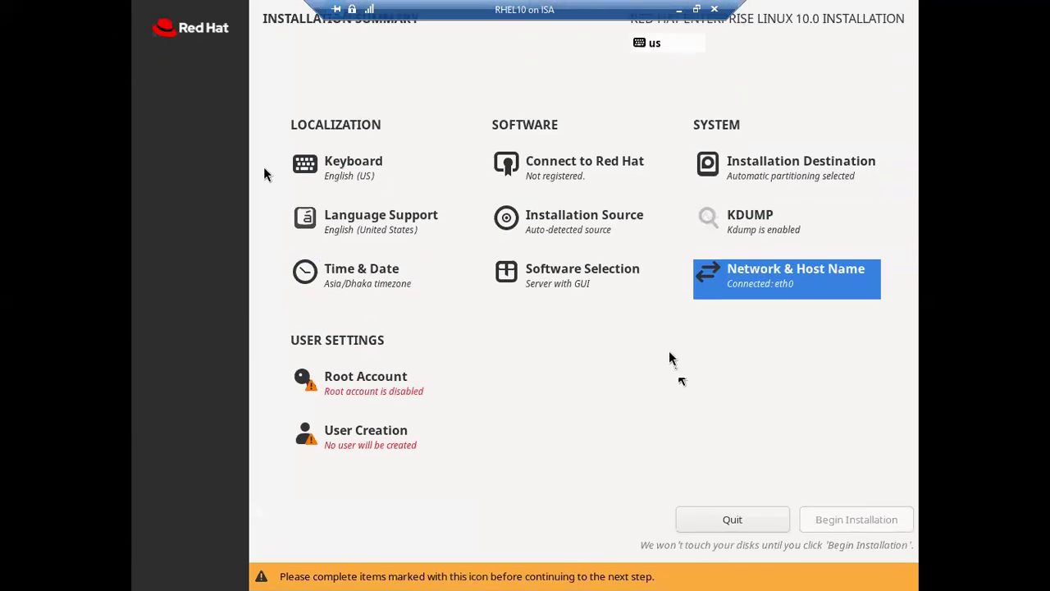
Enable the root account with a confirmed password and allow root SSH login with password.
{"action": "left_click", "coordinate": [379, 387]}
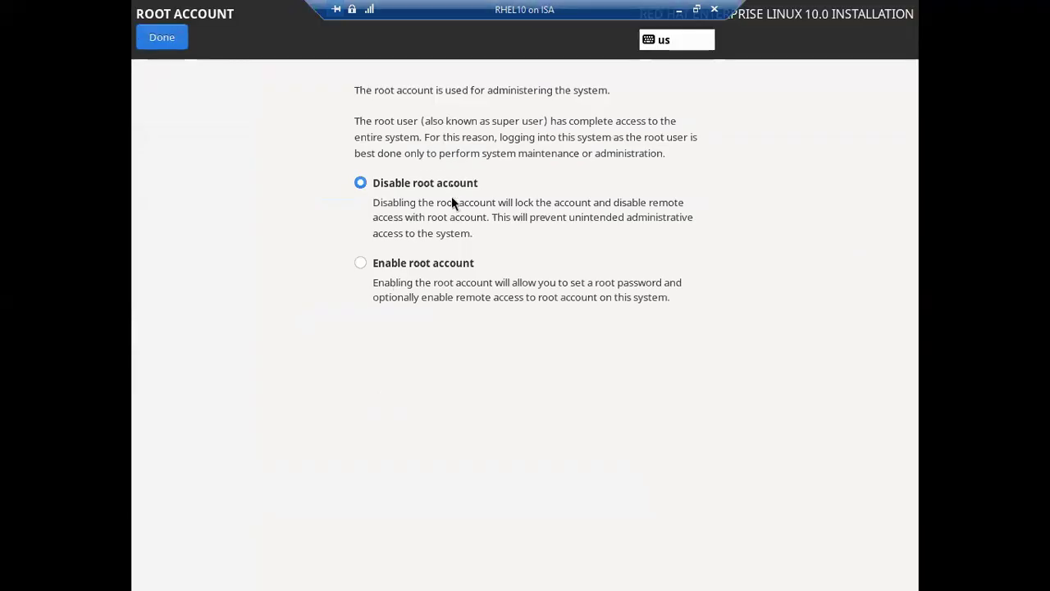
{"action": "left_click", "coordinate": [362, 264]}
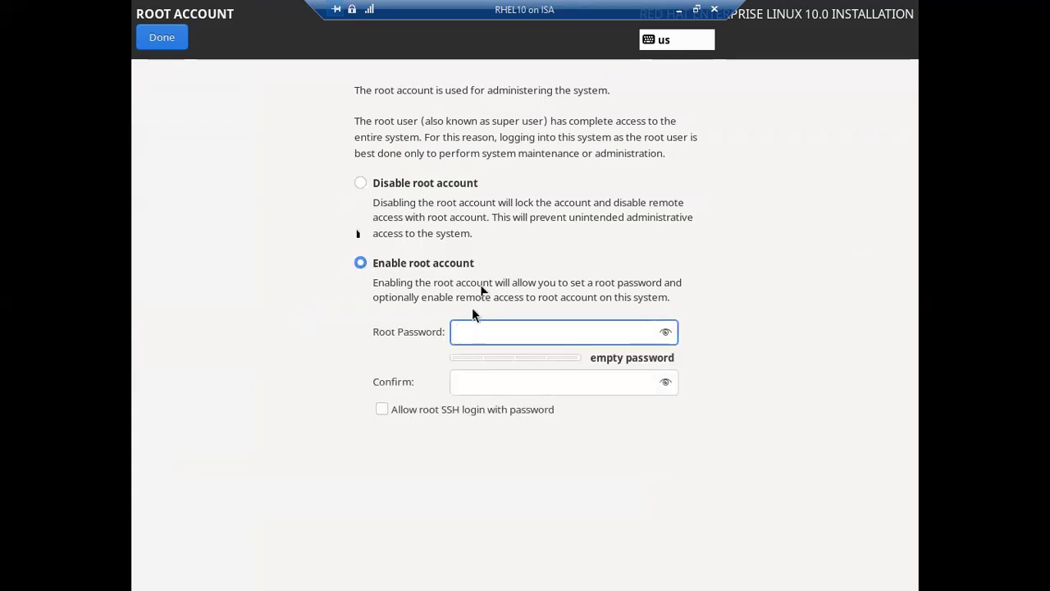
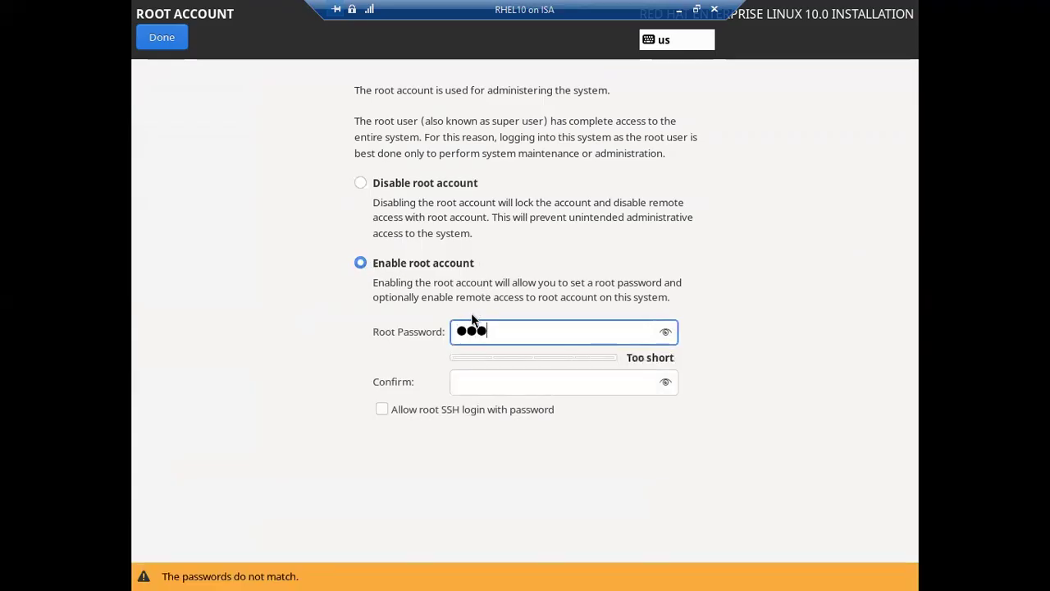
{"action": "left_click", "coordinate": [470, 379]}
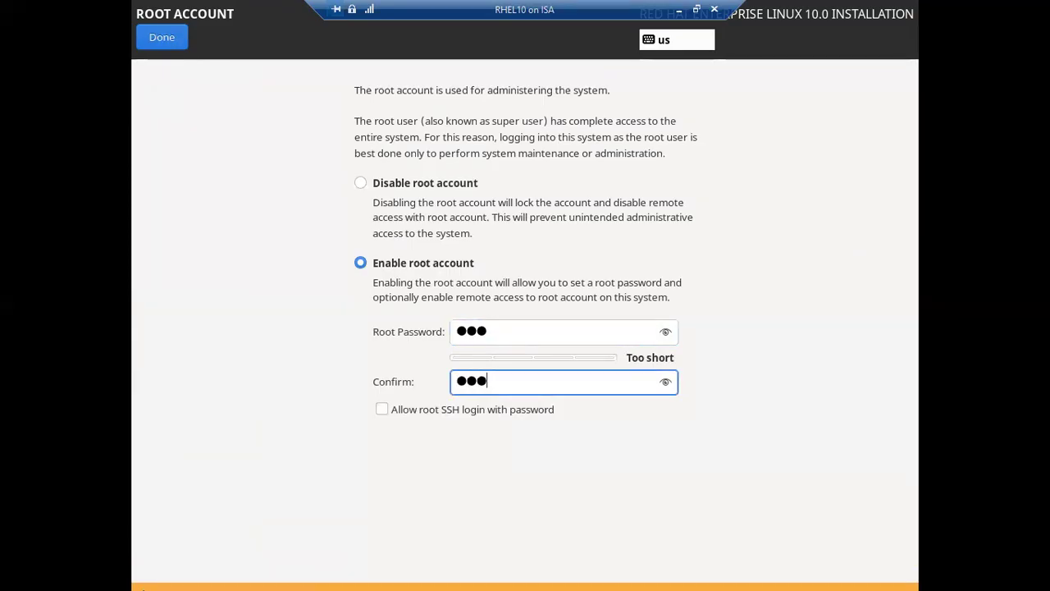
{"action": "left_click", "coordinate": [180, 43]}
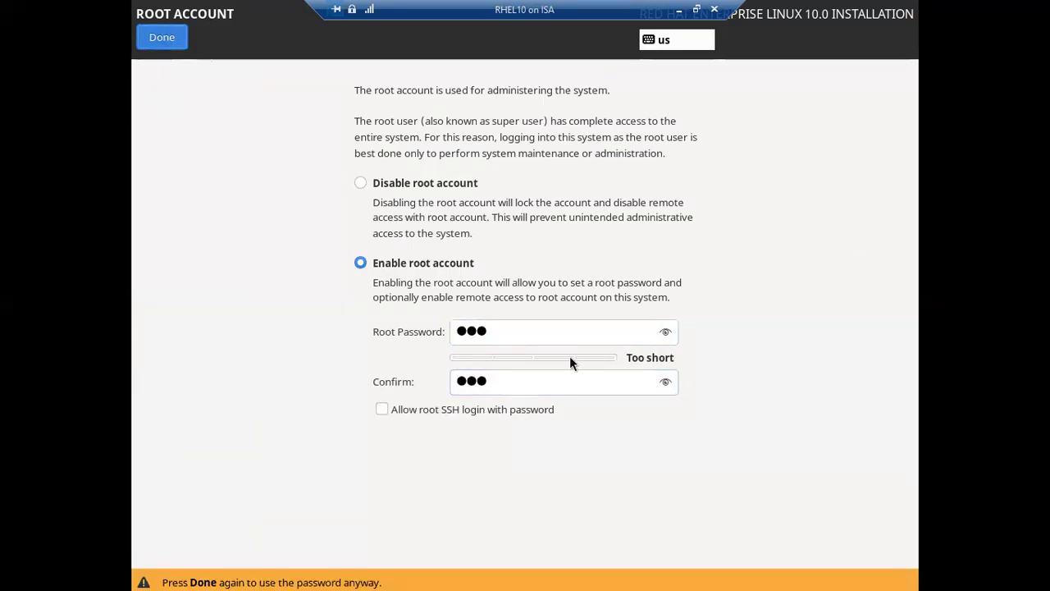
{"action": "left_click", "coordinate": [450, 412]}
{"action": "left_click", "coordinate": [162, 37]}
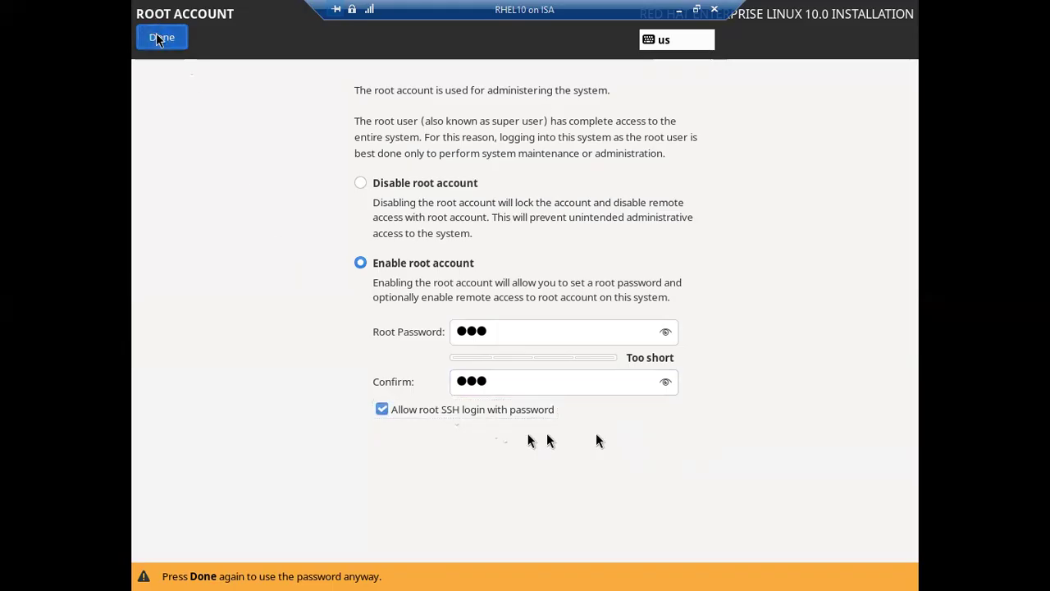
Create an administrator user, entering the full name and a confirmed password, accepting the short password.
{"action": "left_click", "coordinate": [373, 464]}
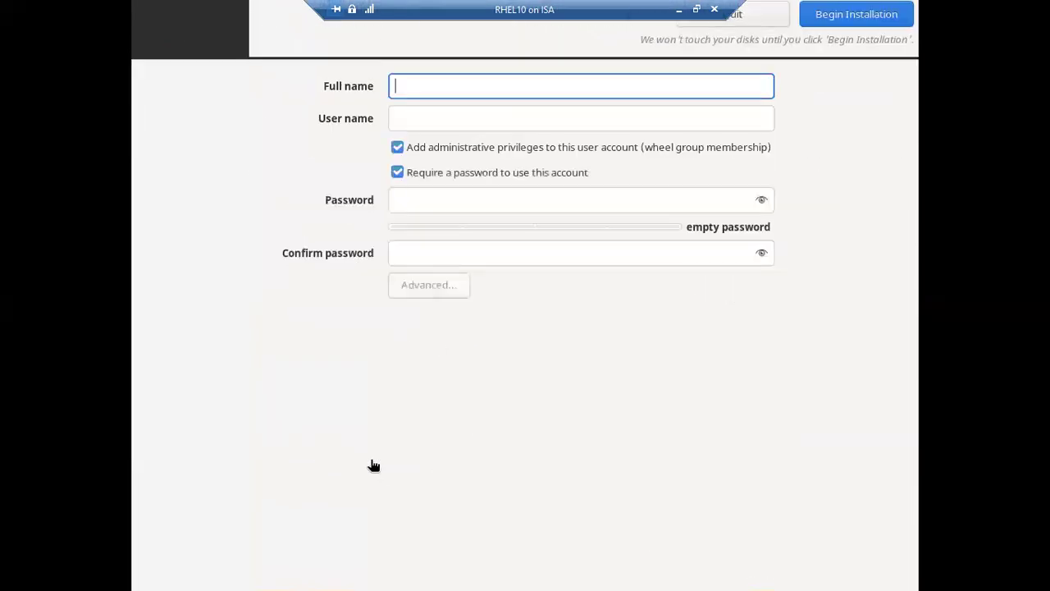
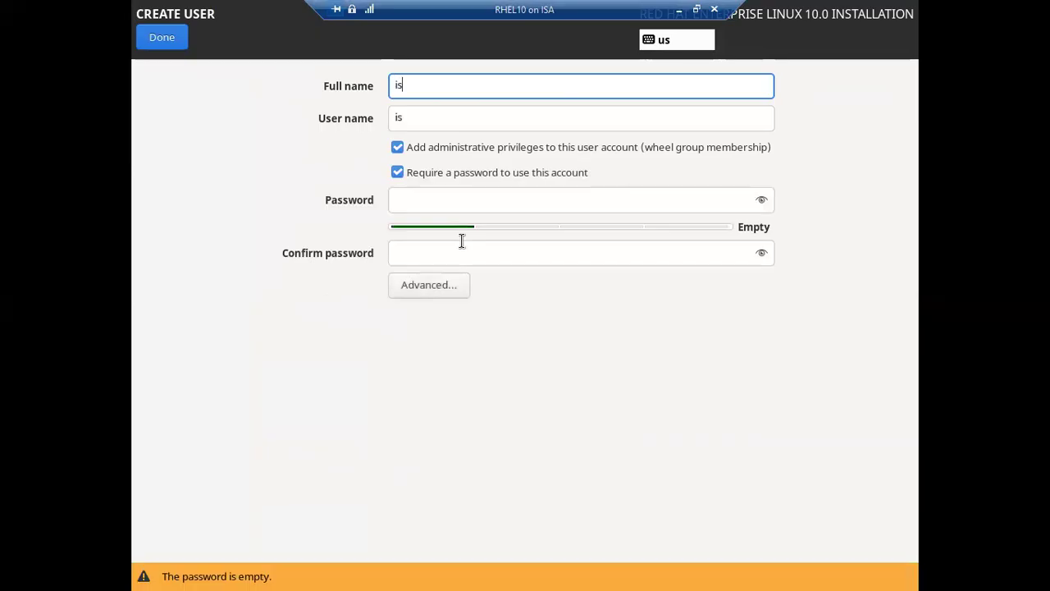
{"action": "left_click", "coordinate": [426, 197]}
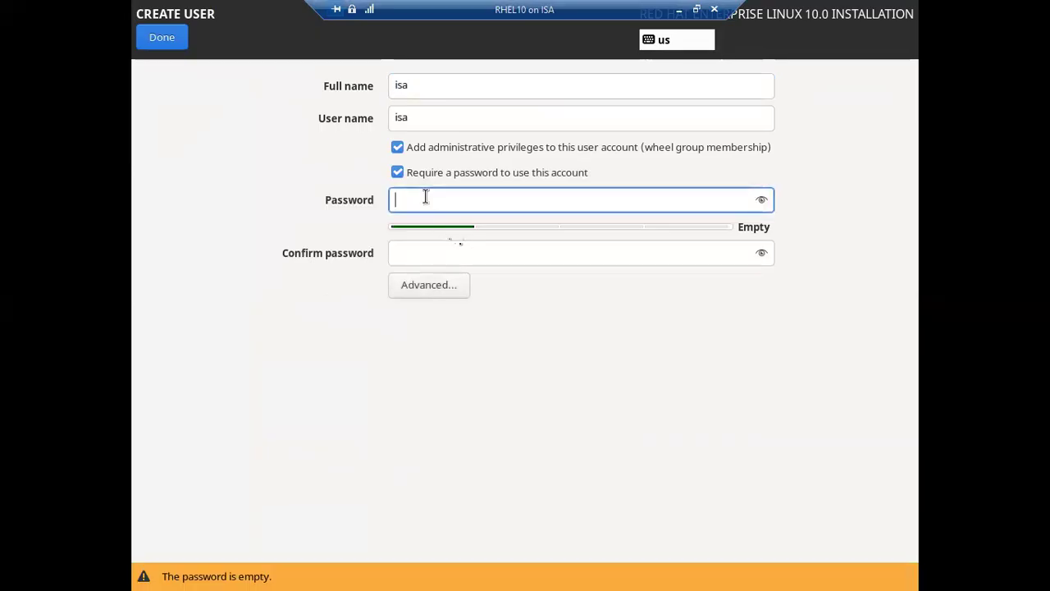
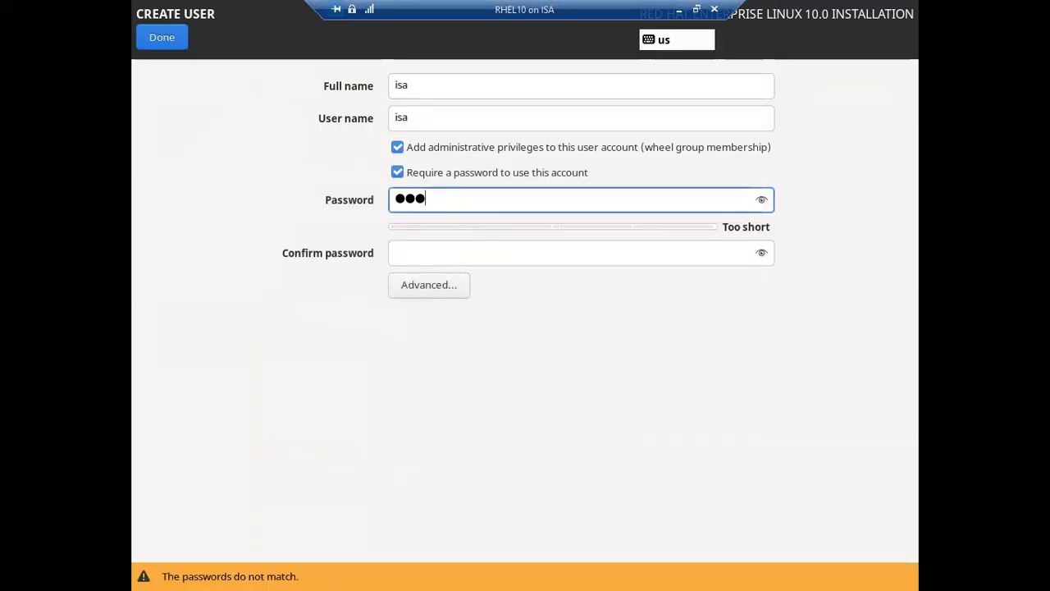
{"action": "left_click", "coordinate": [432, 256]}
{"action": "left_click", "coordinate": [143, 43]}
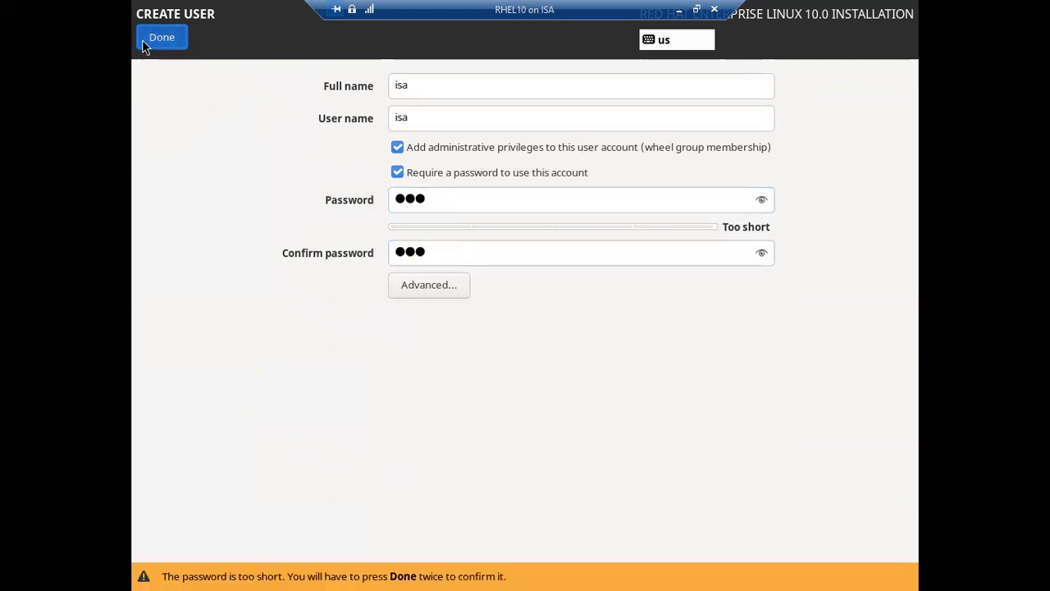
{"action": "left_click", "coordinate": [162, 38]}
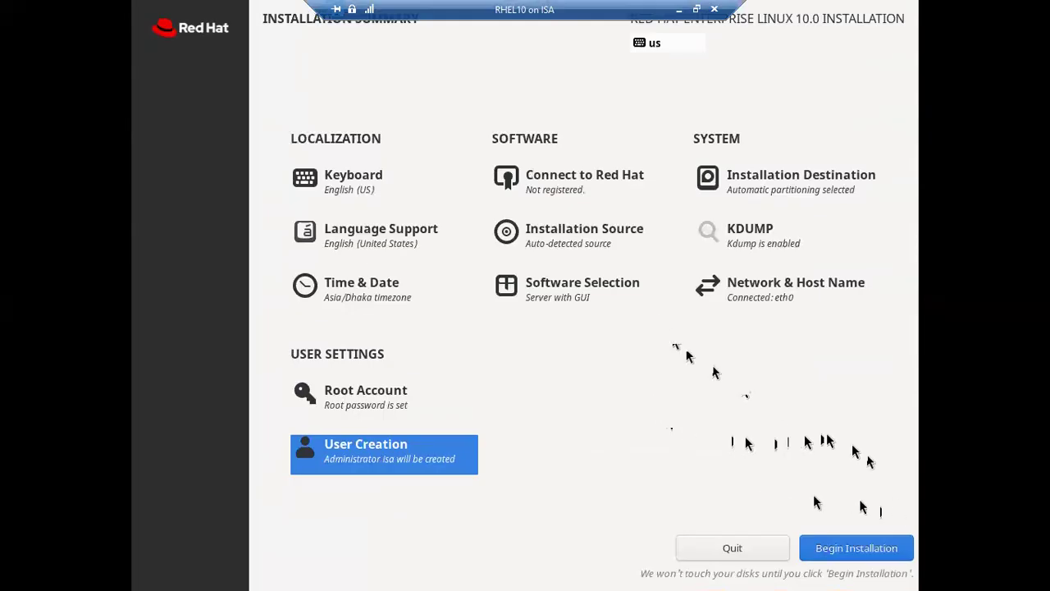
Begin installing Red Hat Enterprise Linux 10.0 and wait until it reports Complete!
{"action": "left_click", "coordinate": [869, 555]}
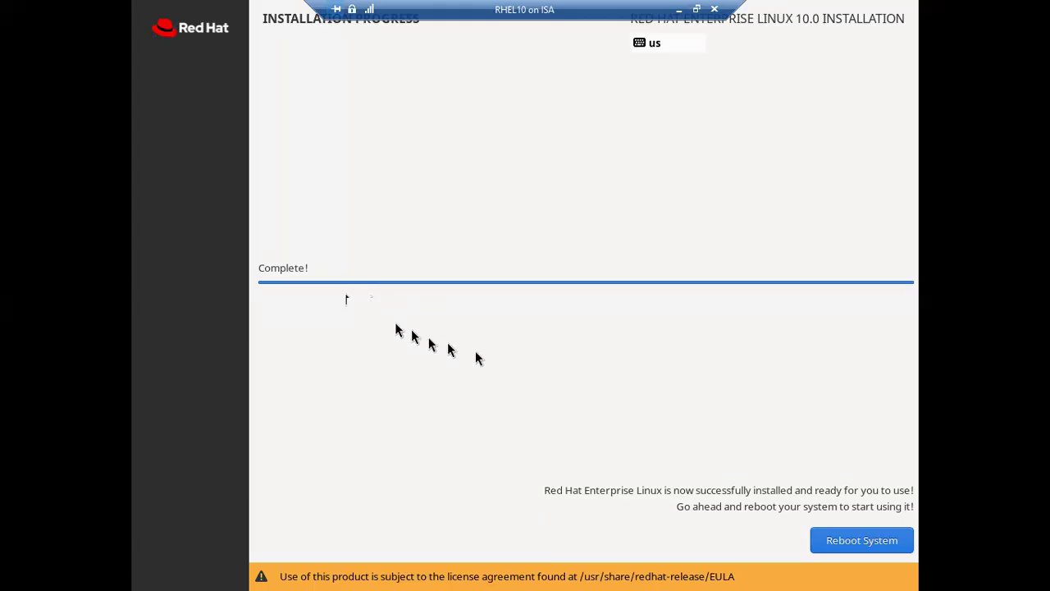
Reboot the VM into the newly installed RHEL 10 system.
{"action": "left_click", "coordinate": [850, 548]}
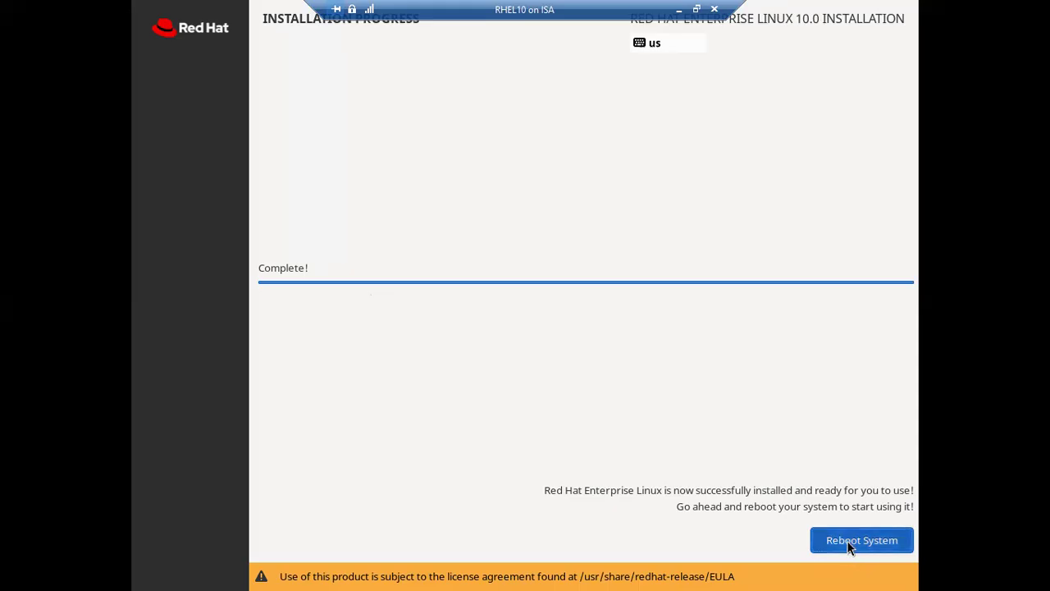